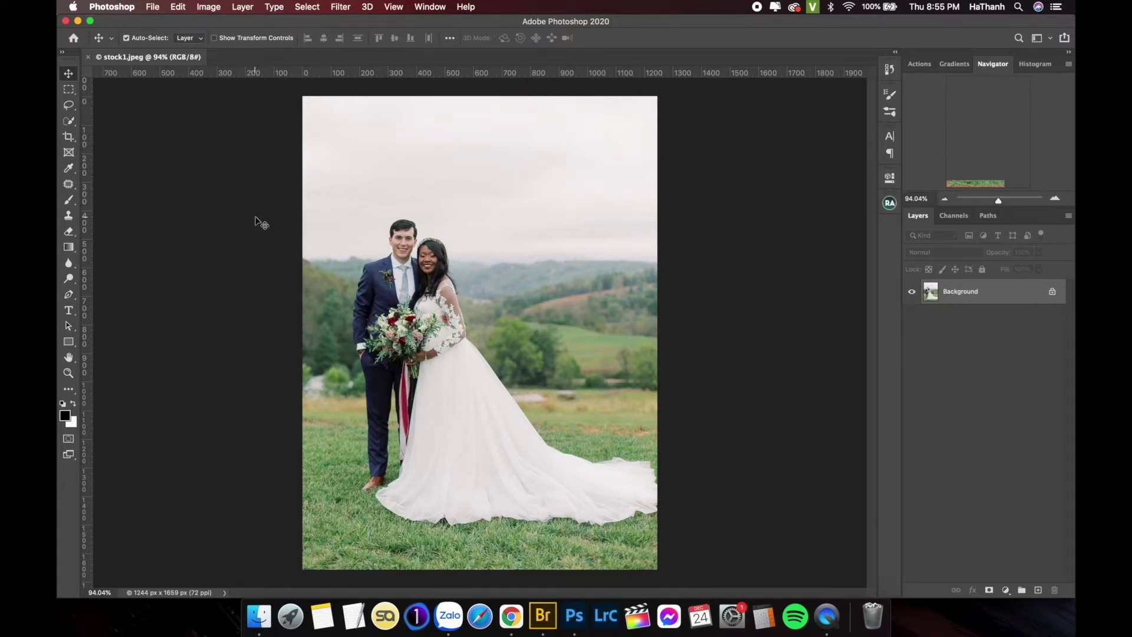
{"action": "scroll", "coordinate": [354, 412], "scroll_direction": "down", "scroll_amount": 1}
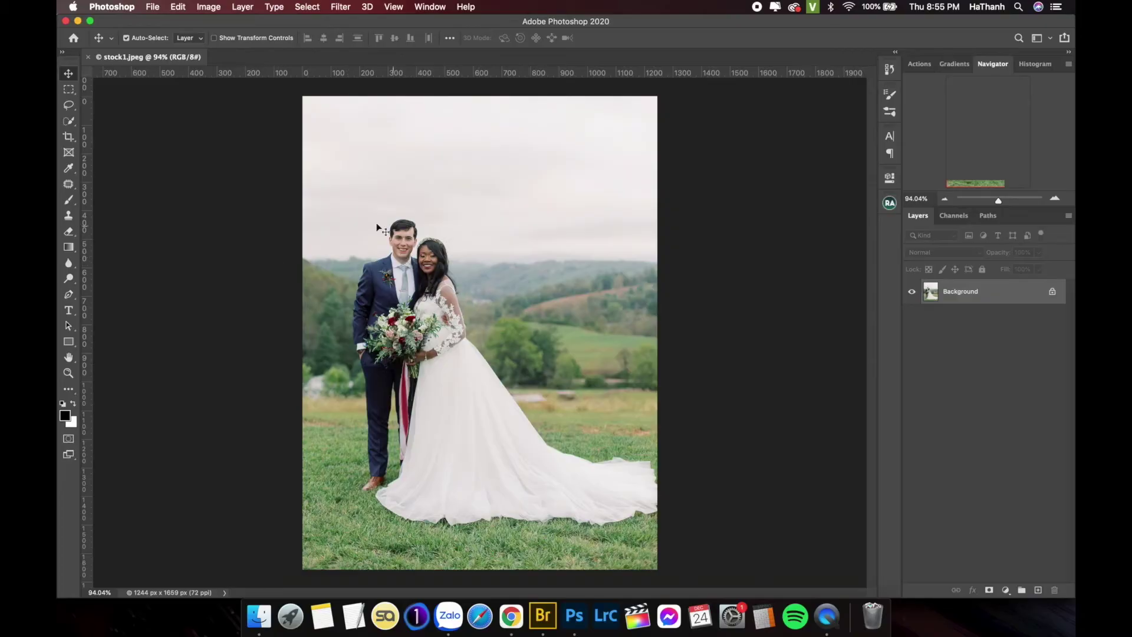
{"action": "scroll", "coordinate": [413, 236], "scroll_direction": "up", "scroll_amount": 2}
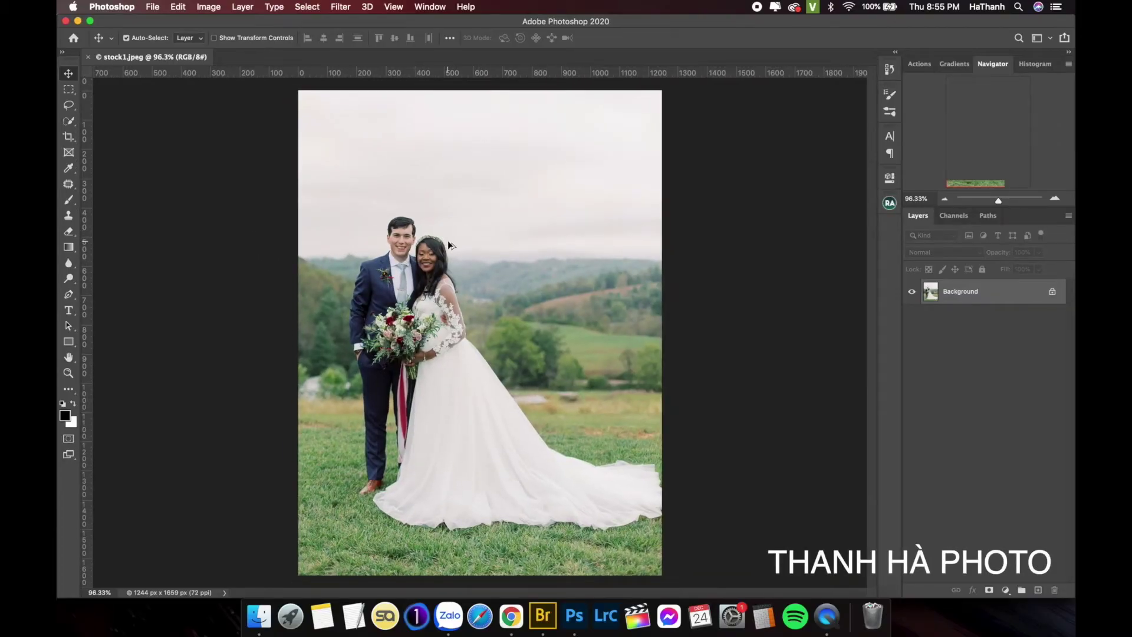
{"action": "scroll", "coordinate": [469, 271], "scroll_direction": "down", "scroll_amount": 1}
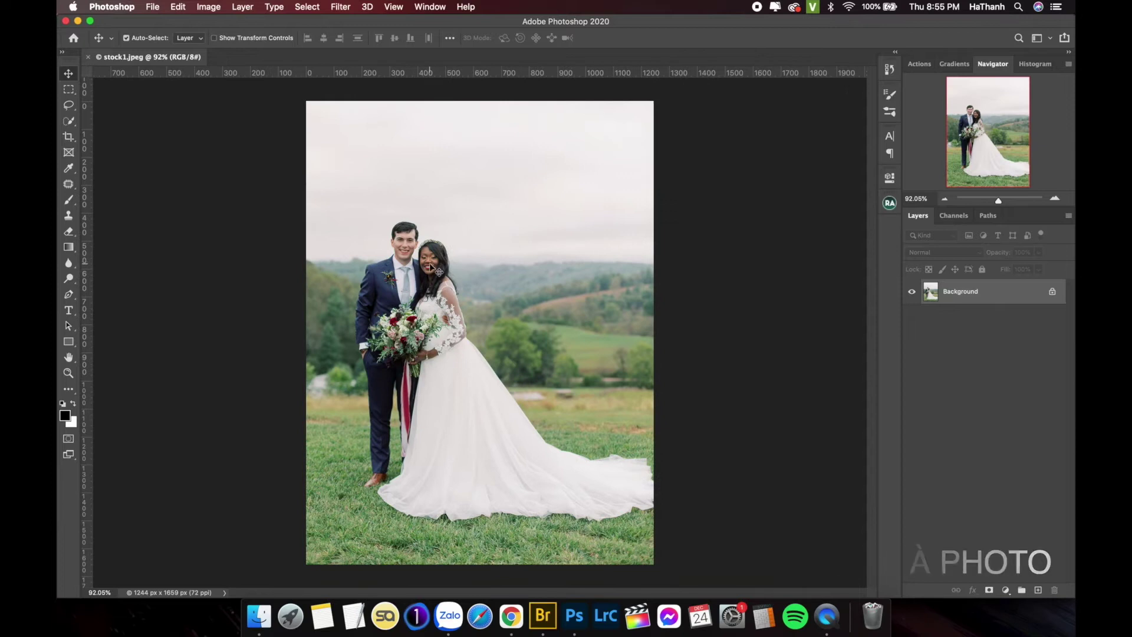
{"action": "scroll", "coordinate": [428, 263], "scroll_direction": "up", "scroll_amount": 2}
{"action": "scroll", "coordinate": [428, 263], "scroll_direction": "down", "scroll_amount": 1}
{"action": "scroll", "coordinate": [429, 260], "scroll_direction": "up", "scroll_amount": 2}
{"action": "scroll", "coordinate": [431, 254], "scroll_direction": "down", "scroll_amount": 2}
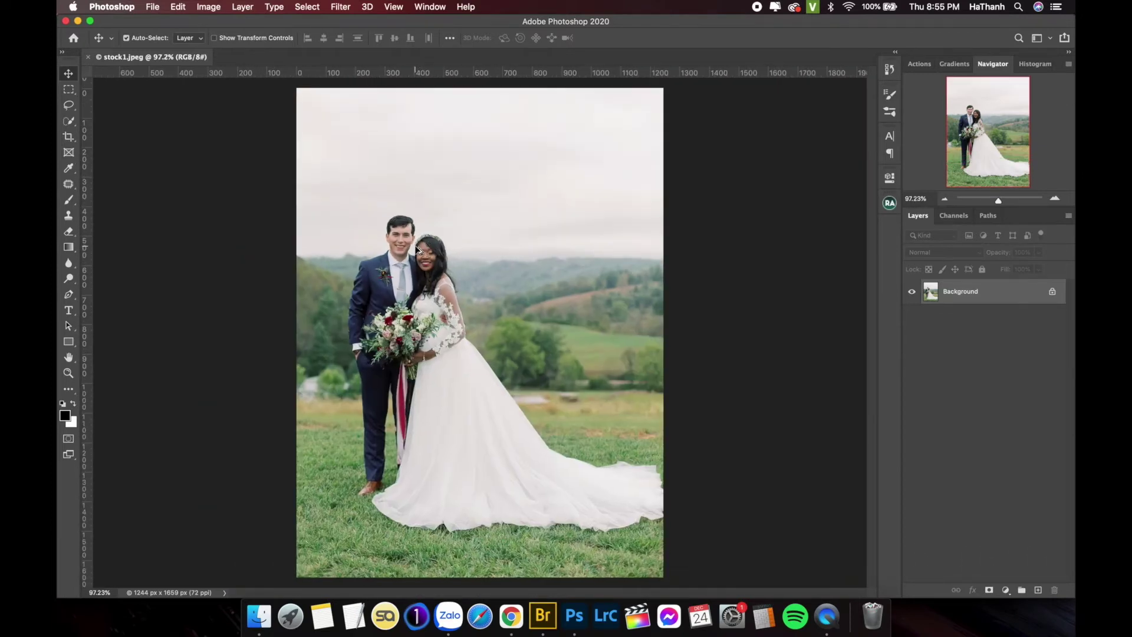
{"action": "scroll", "coordinate": [429, 252], "scroll_direction": "up", "scroll_amount": 3}
{"action": "scroll", "coordinate": [417, 252], "scroll_direction": "down", "scroll_amount": 2}
{"action": "scroll", "coordinate": [417, 252], "scroll_direction": "down", "scroll_amount": 2}
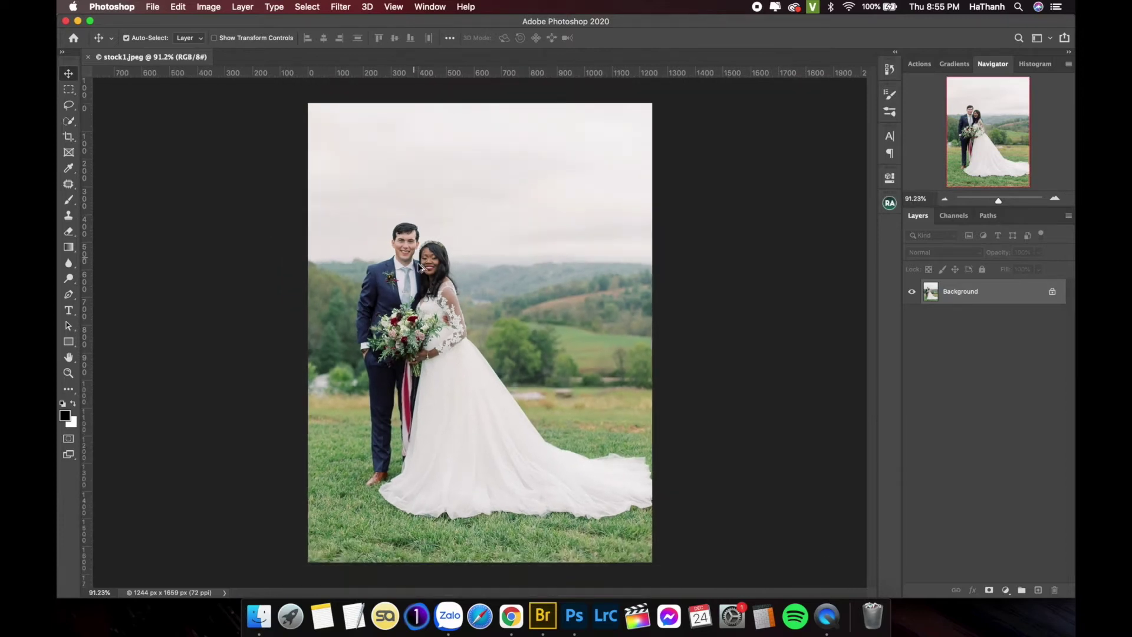
- Look through the Downloads and stock mây folders in Finder for replacement sky images, and return to Photoshop
{"action": "left_click", "coordinate": [259, 616]}
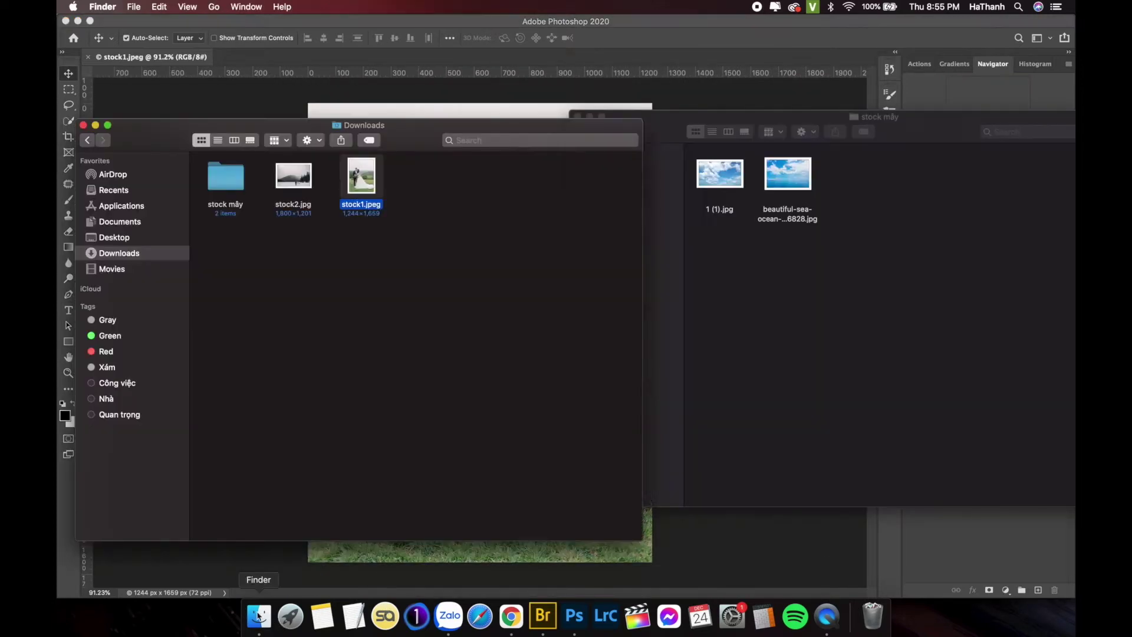
{"action": "left_click", "coordinate": [731, 159]}
{"action": "left_click_drag", "start_coordinate": [742, 115], "coordinate": [741, 117]}
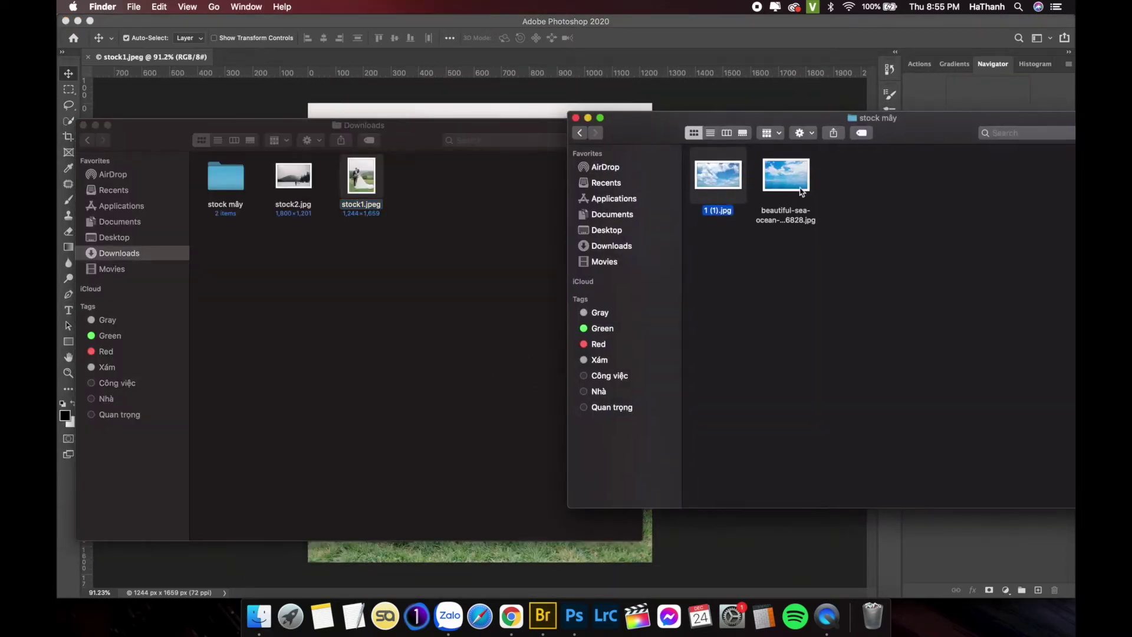
{"action": "left_click_drag", "start_coordinate": [492, 133], "coordinate": [466, 132]}
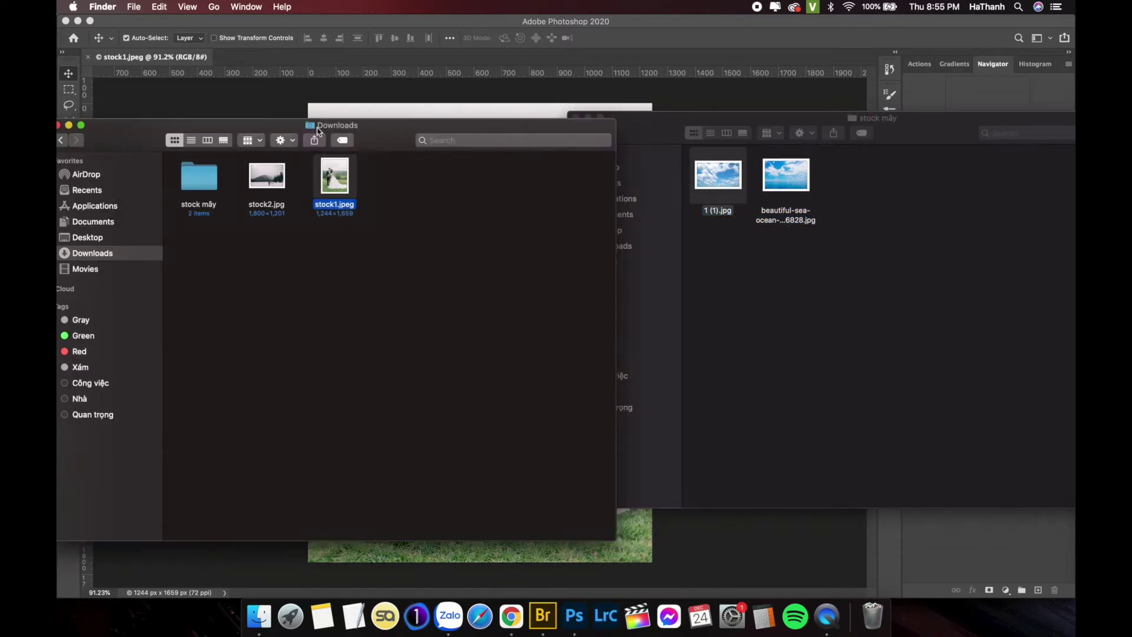
{"action": "left_click", "coordinate": [670, 134]}
{"action": "left_click", "coordinate": [785, 176]}
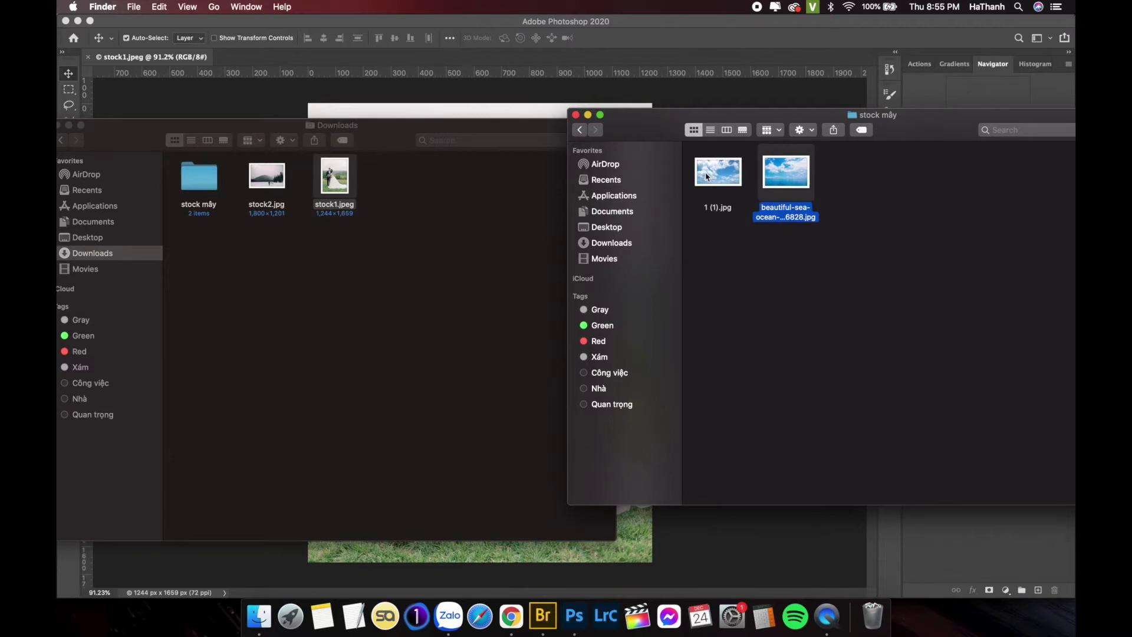
{"action": "left_click", "coordinate": [543, 108]}
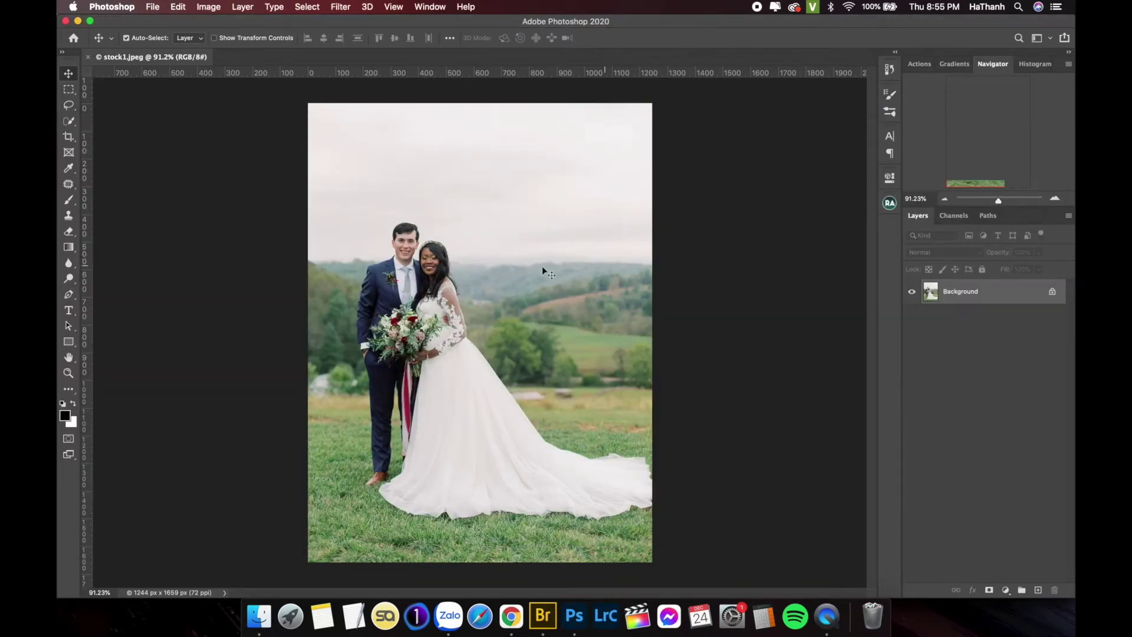
- Duplicate the Background layer of the wedding photo
{"action": "scroll", "coordinate": [401, 264], "scroll_direction": "down", "scroll_amount": 2}
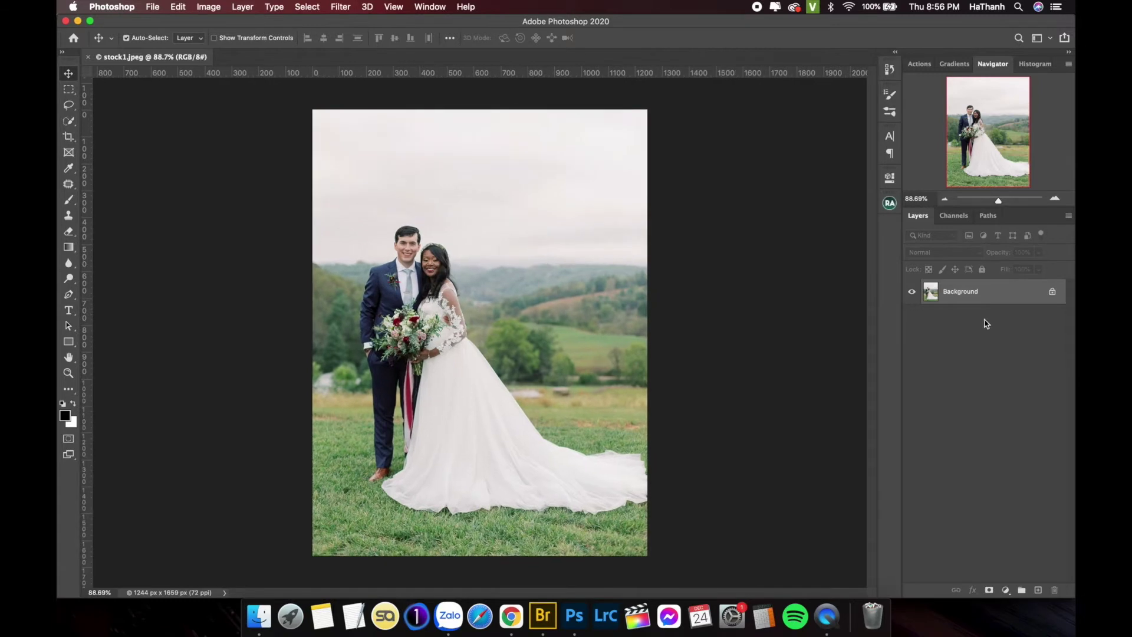
{"action": "key", "text": "super+j"}
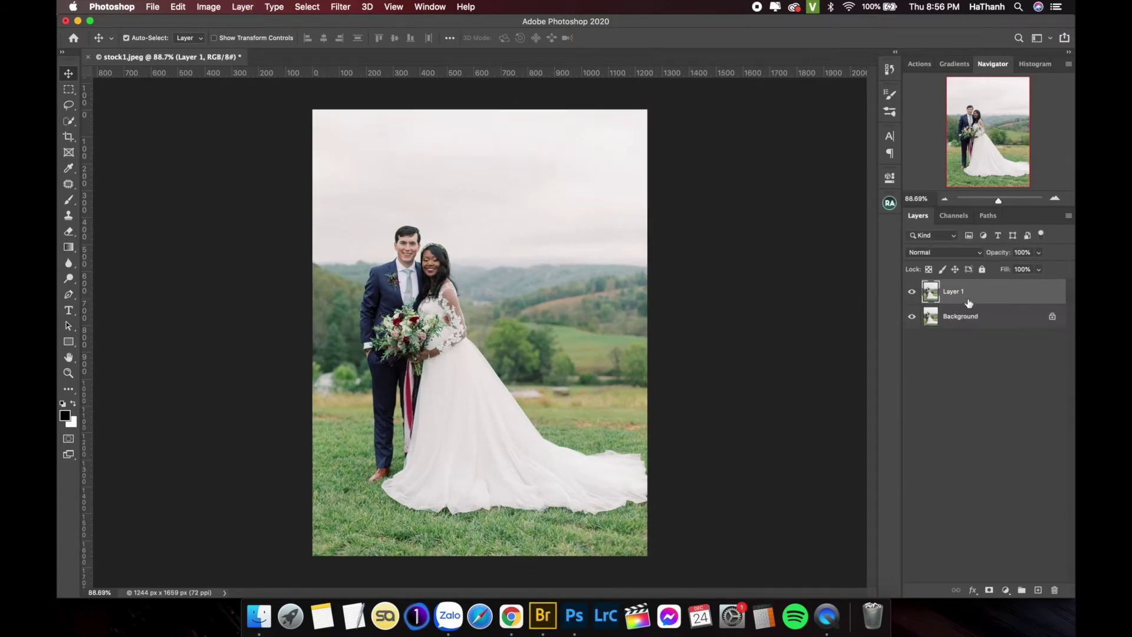
- Place the beautiful-sea-ocean sky image from Finder over the photo's upper half at about 201% scale, with its fill at 55%
{"action": "key", "text": "super+Tab"}
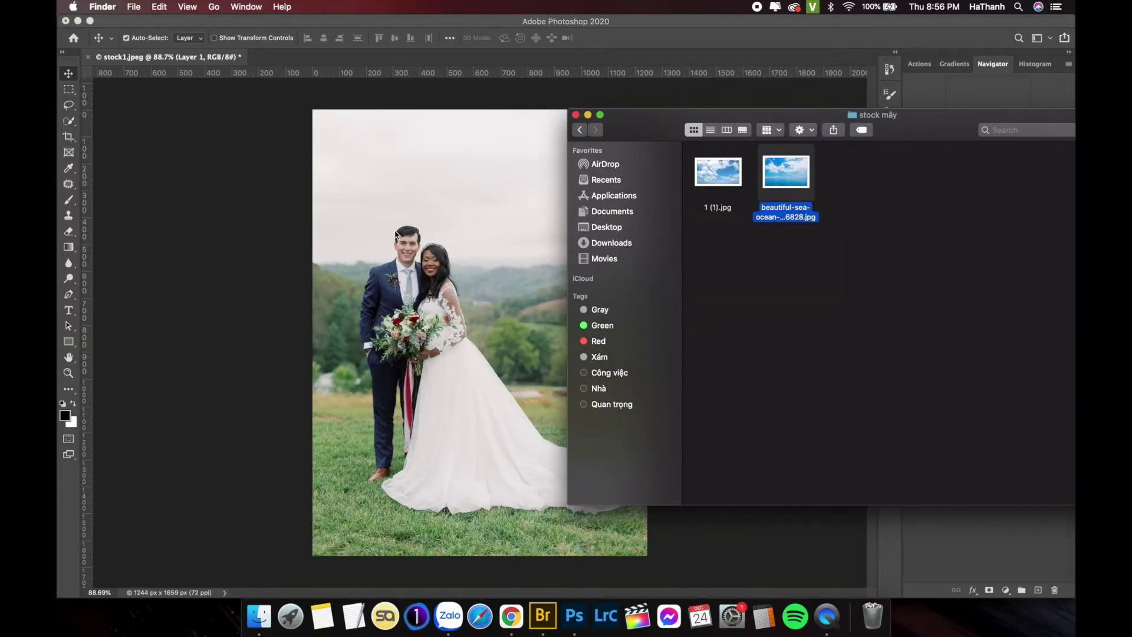
{"action": "left_click_drag", "start_coordinate": [787, 178], "coordinate": [495, 203]}
{"action": "left_click_drag", "start_coordinate": [499, 309], "coordinate": [412, 143]}
{"action": "left_click_drag", "start_coordinate": [481, 221], "coordinate": [674, 305]}
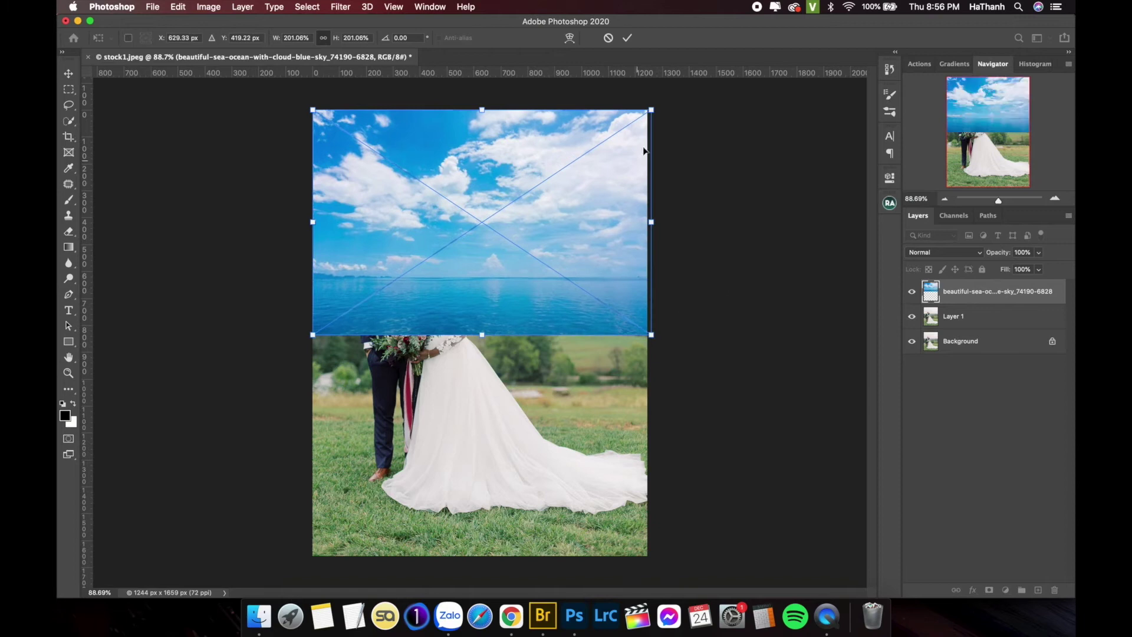
{"action": "left_click_drag", "start_coordinate": [1001, 274], "coordinate": [974, 275]}
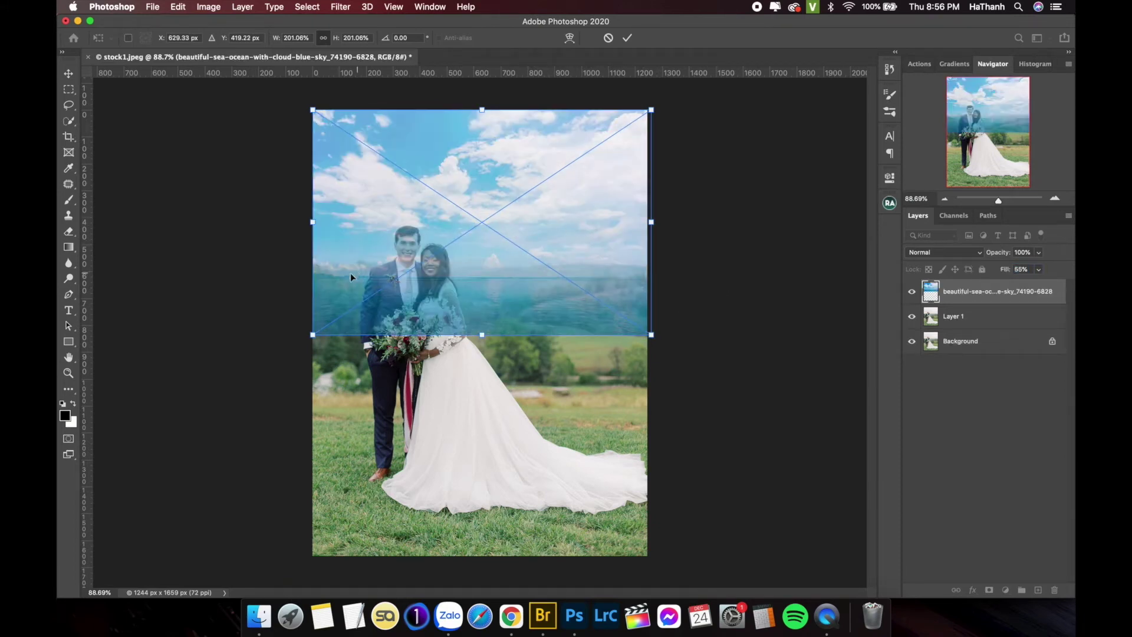
{"action": "left_click", "coordinate": [626, 38]}
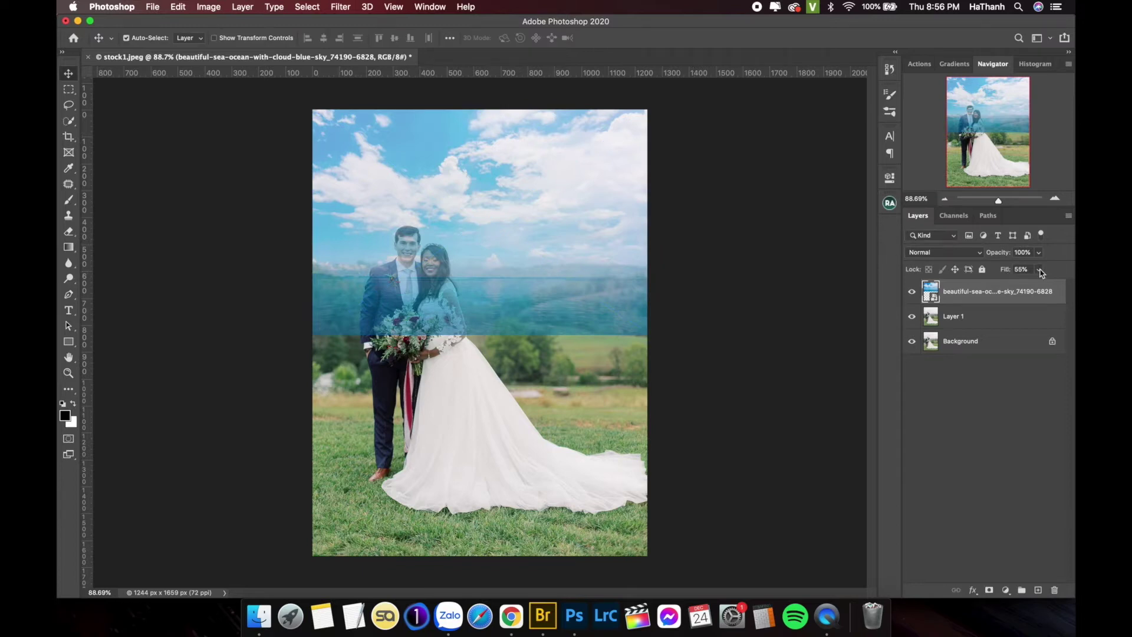
- Set the sky layer's fill to 100% and move Layer 1 above it in the layer stack
{"action": "left_click_drag", "start_coordinate": [1010, 271], "coordinate": [1017, 302]}
{"action": "left_click", "coordinate": [967, 327]}
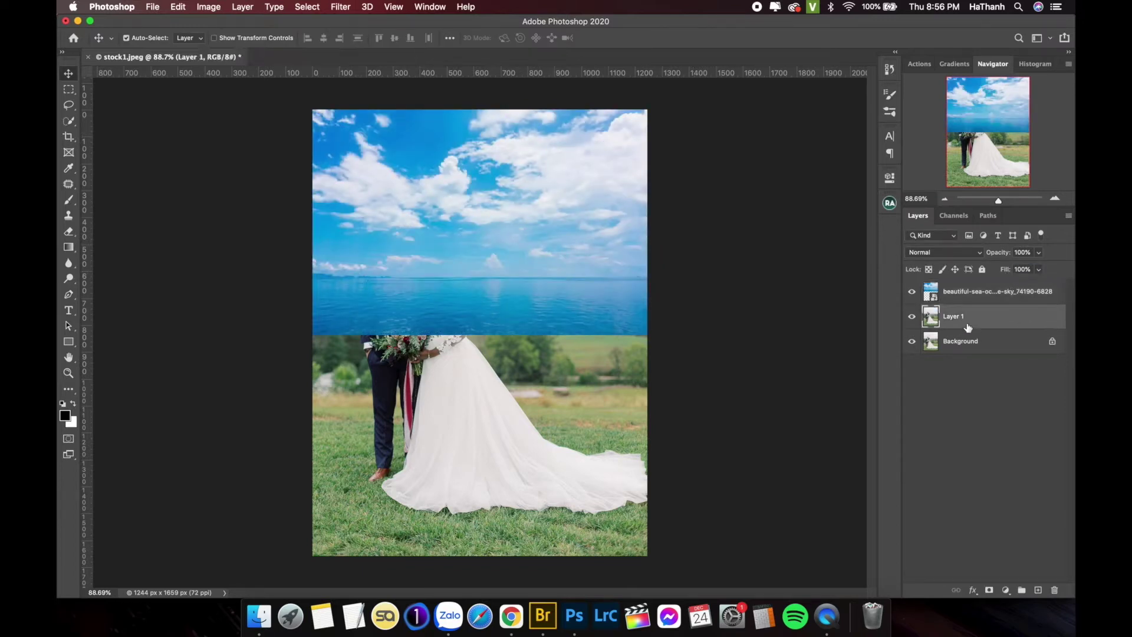
{"action": "left_click_drag", "start_coordinate": [967, 324], "coordinate": [963, 290]}
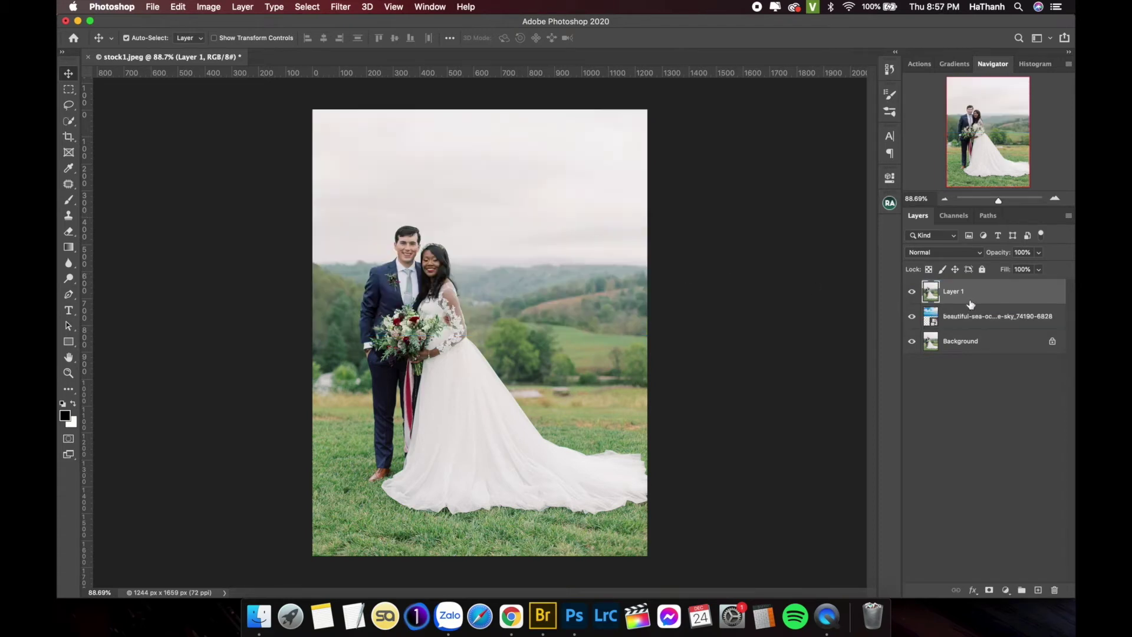
{"action": "double_click", "coordinate": [1013, 295]}
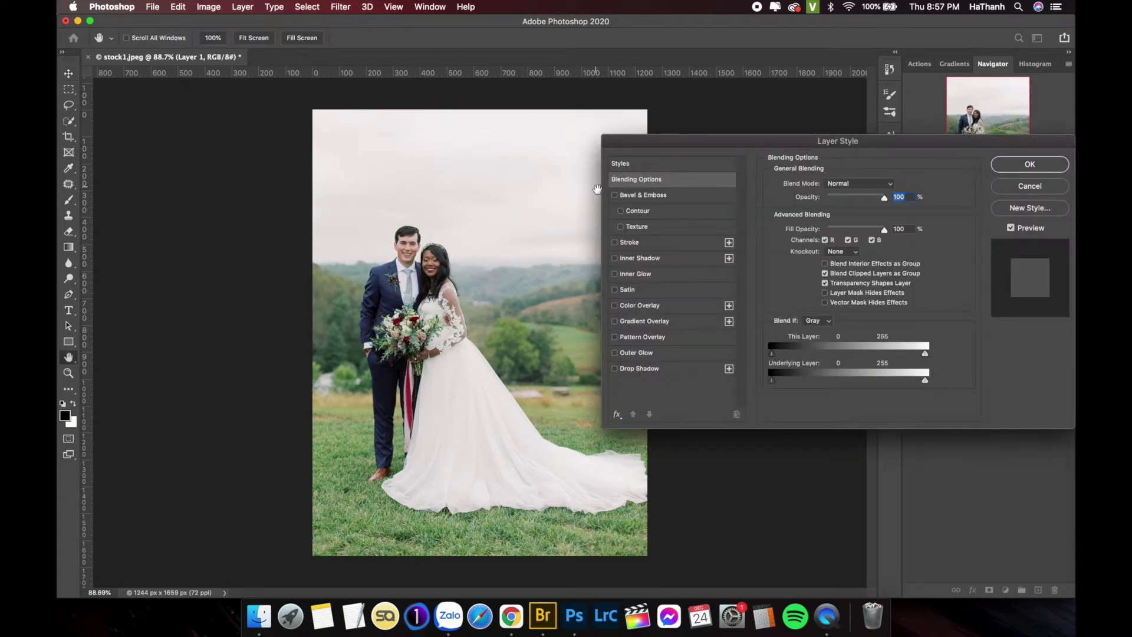
{"action": "left_click_drag", "start_coordinate": [833, 151], "coordinate": [519, 112]}
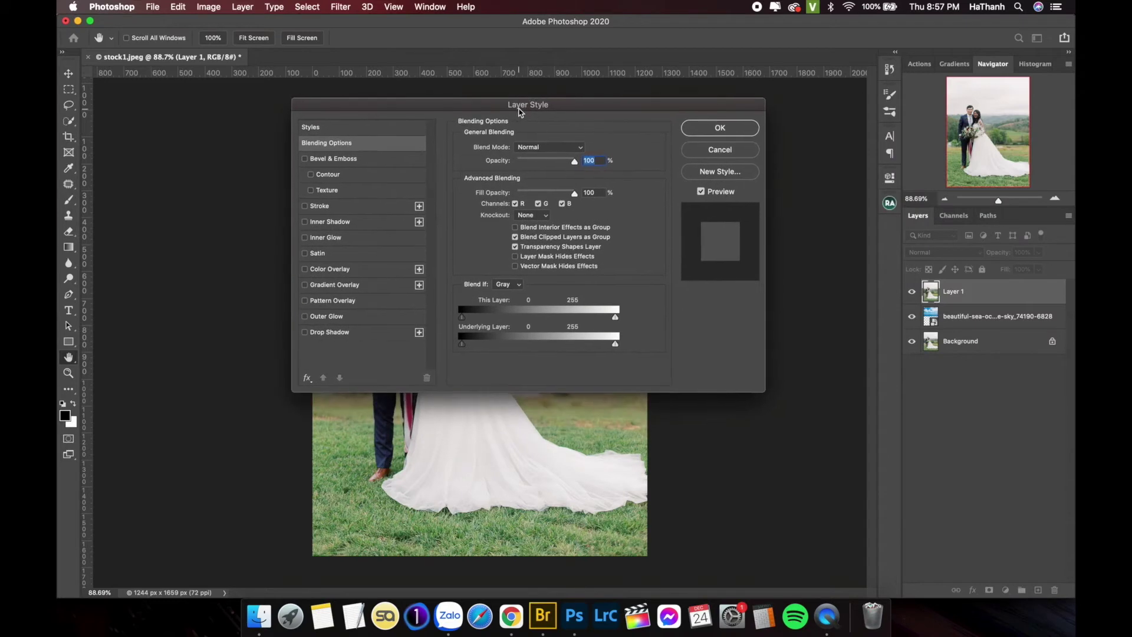
{"action": "left_click", "coordinate": [734, 151]}
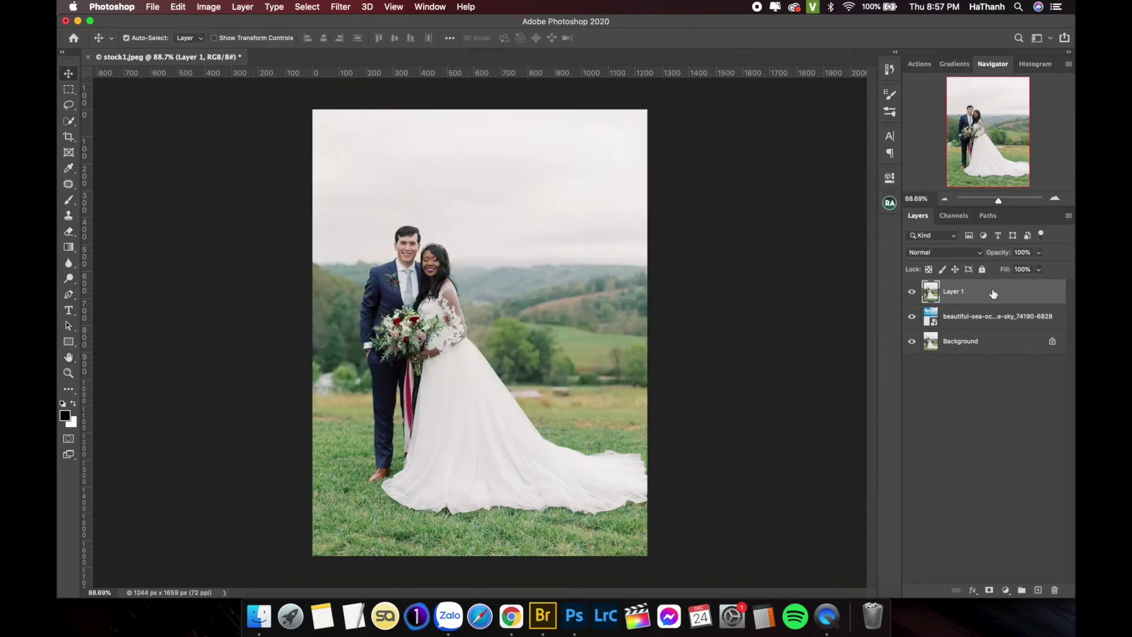
{"action": "right_click", "coordinate": [993, 294]}
{"action": "left_click", "coordinate": [872, 81]}
{"action": "left_click", "coordinate": [720, 151]}
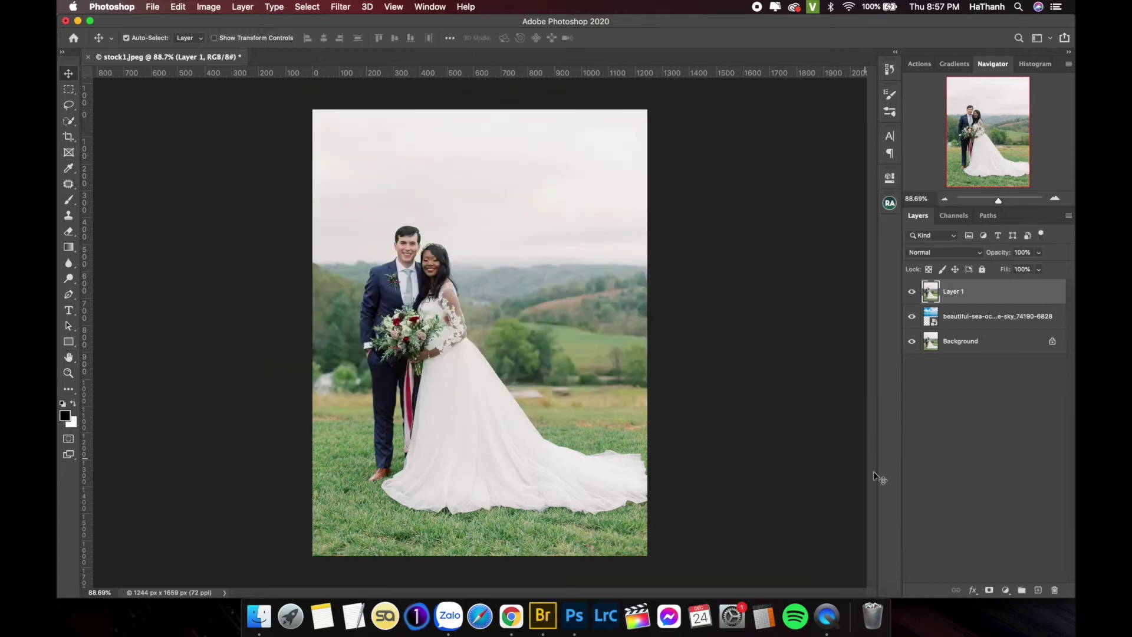
- In Layer 1's Blending Options, split the Blend If white slider for This Layer to 159 / 255 so the sky shows through
{"action": "left_click", "coordinate": [974, 591]}
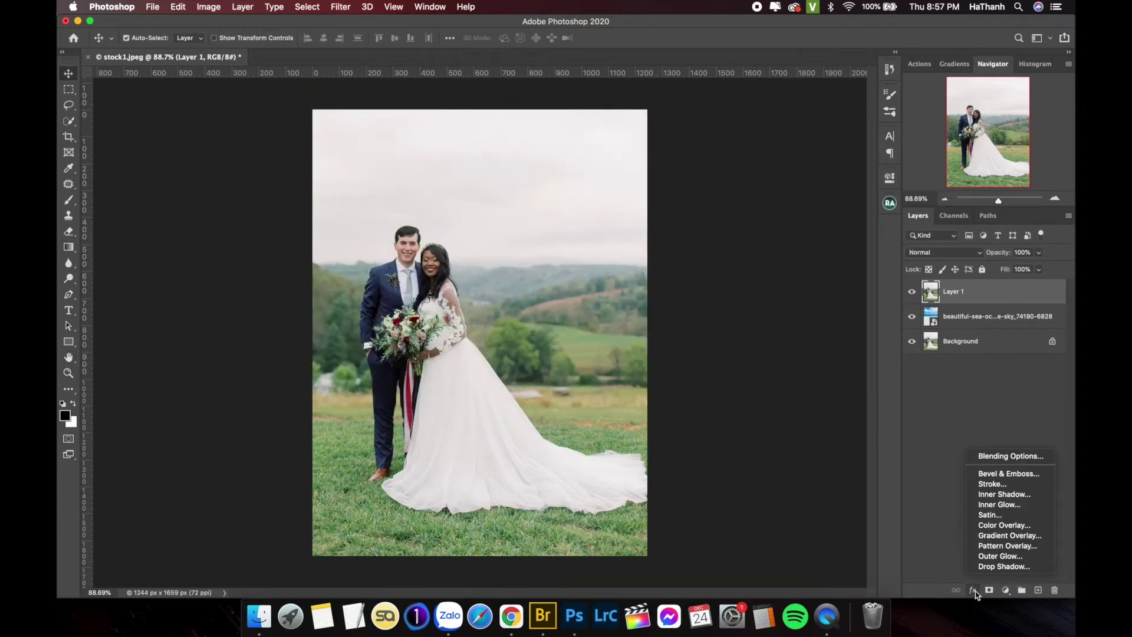
{"action": "left_click", "coordinate": [1002, 457]}
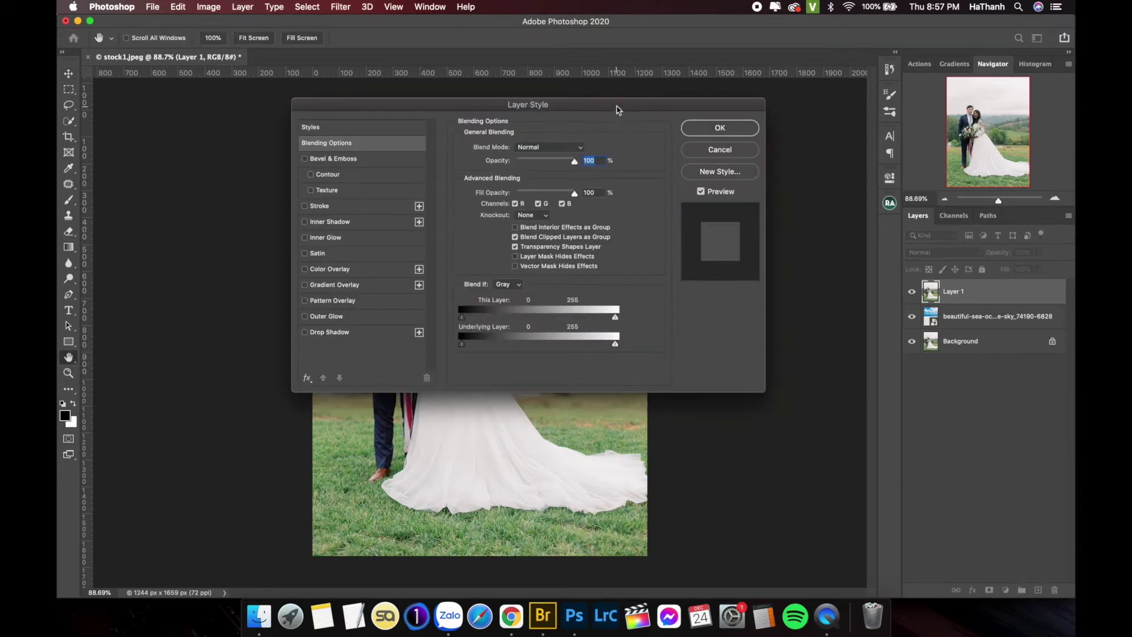
{"action": "left_click_drag", "start_coordinate": [617, 109], "coordinate": [674, 138]}
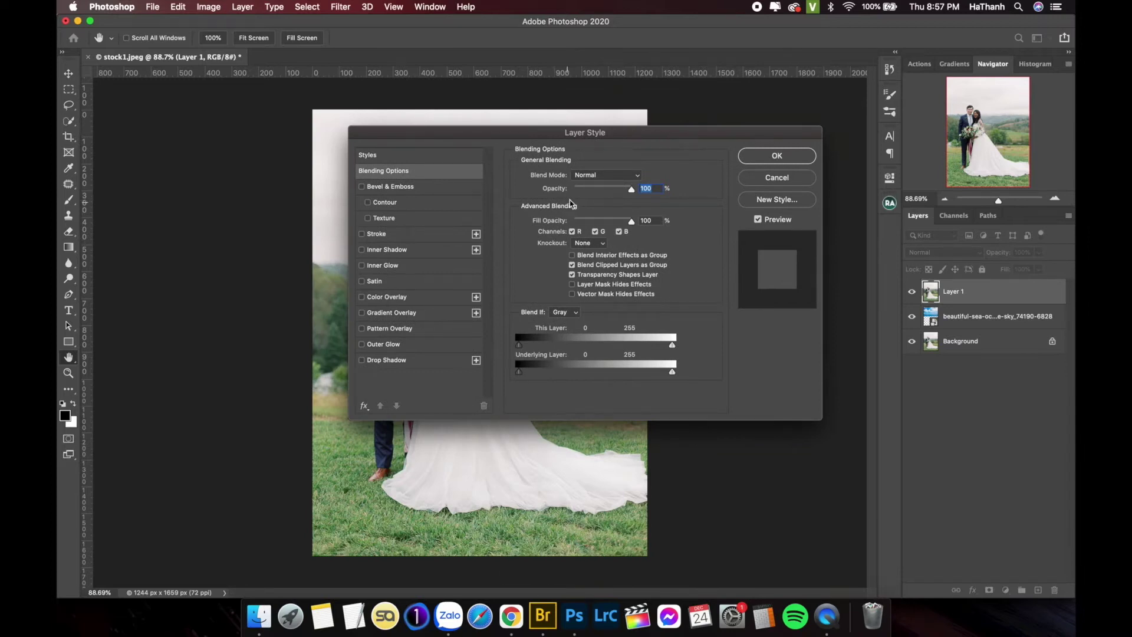
{"action": "left_click_drag", "start_coordinate": [607, 140], "coordinate": [605, 137]}
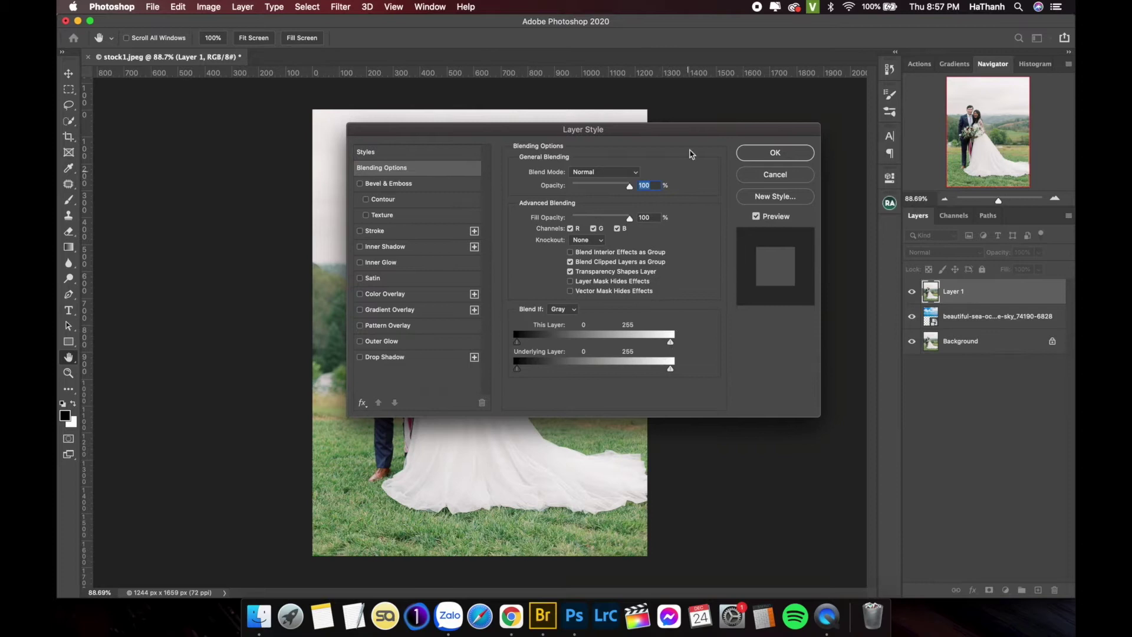
{"action": "left_click_drag", "start_coordinate": [692, 154], "coordinate": [743, 221]}
{"action": "left_click_drag", "start_coordinate": [722, 409], "coordinate": [678, 409]}
{"action": "left_click_drag", "start_coordinate": [746, 196], "coordinate": [976, 194]}
{"action": "left_click_drag", "start_coordinate": [909, 414], "coordinate": [955, 417]}
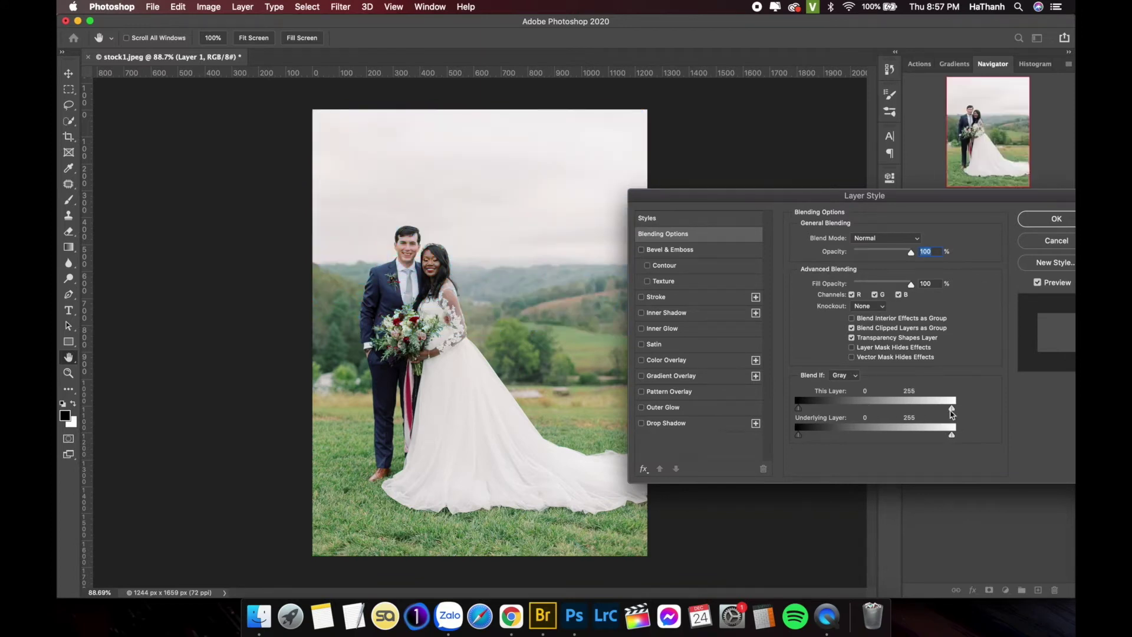
{"action": "left_click_drag", "start_coordinate": [951, 413], "coordinate": [981, 412]}
{"action": "left_click_drag", "start_coordinate": [951, 411], "coordinate": [888, 408]}
{"action": "left_click_drag", "start_coordinate": [915, 194], "coordinate": [836, 208]}
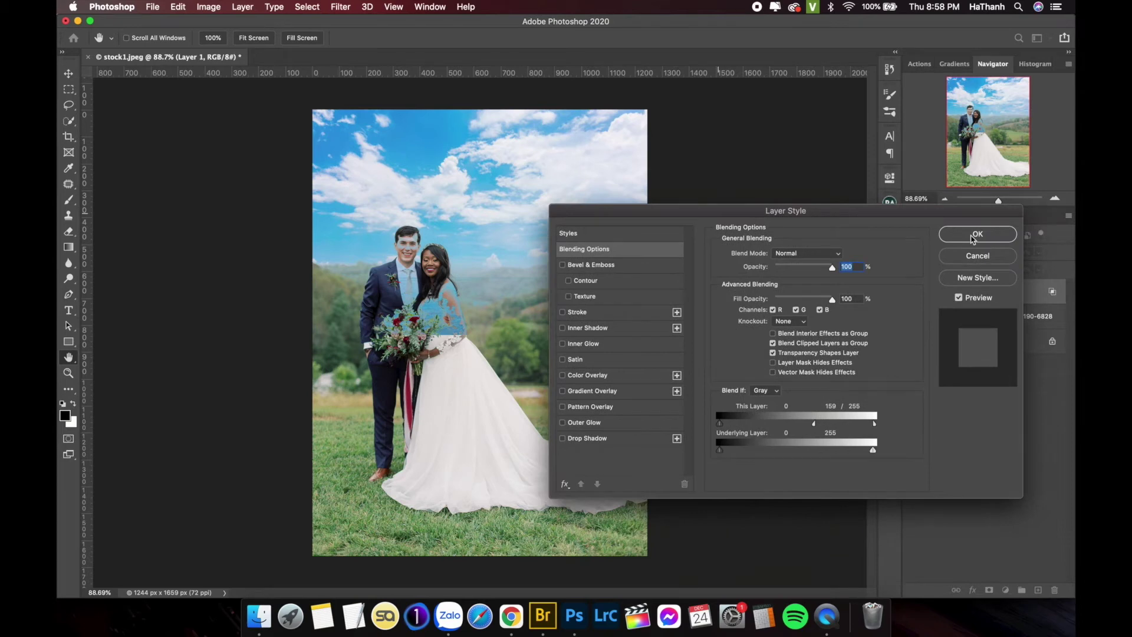
{"action": "key", "text": "Return"}
- Set the opacity of the sky layer to 61%
{"action": "left_click", "coordinate": [988, 315]}
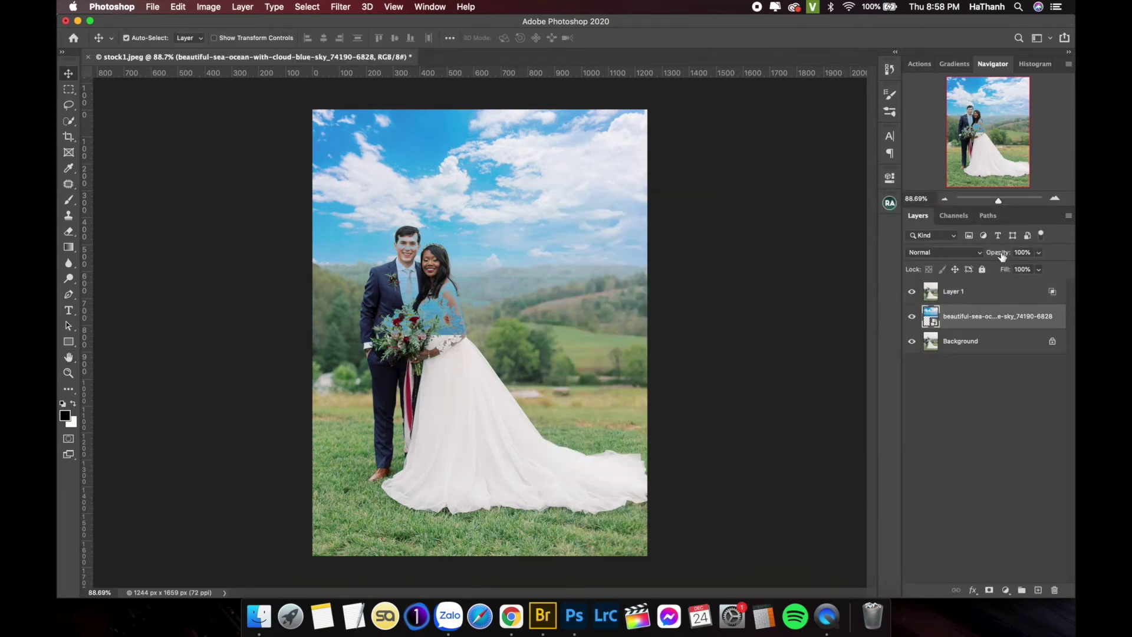
{"action": "left_click_drag", "start_coordinate": [1003, 255], "coordinate": [982, 255]}
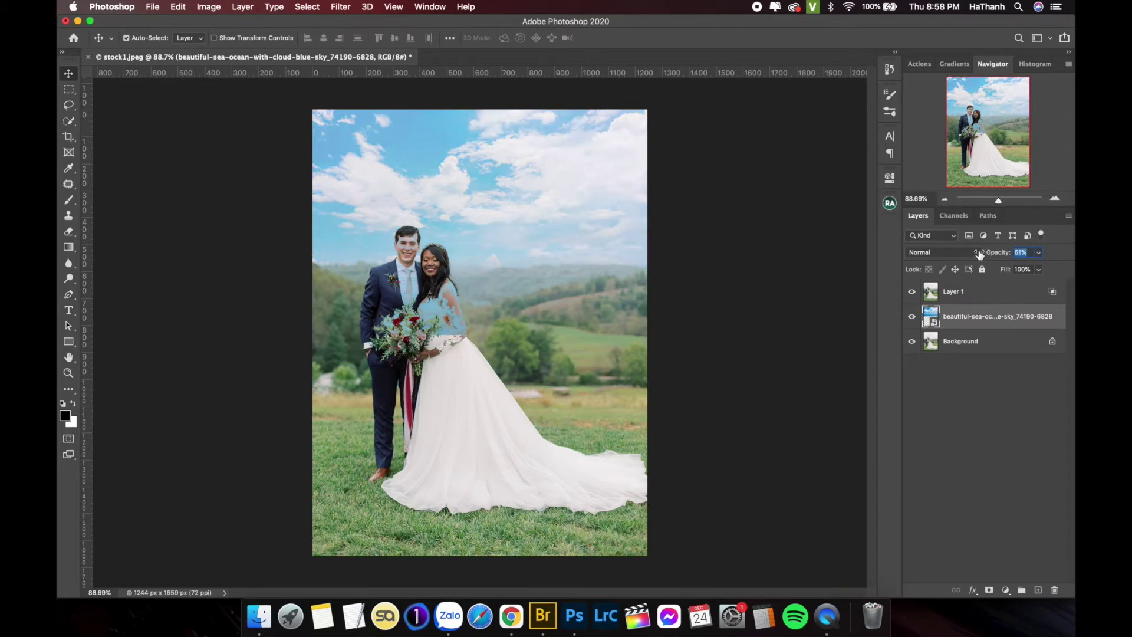
{"action": "key", "text": "Return"}
- Add a layer mask to the sky layer
{"action": "scroll", "coordinate": [466, 330], "scroll_direction": "up", "scroll_amount": 3}
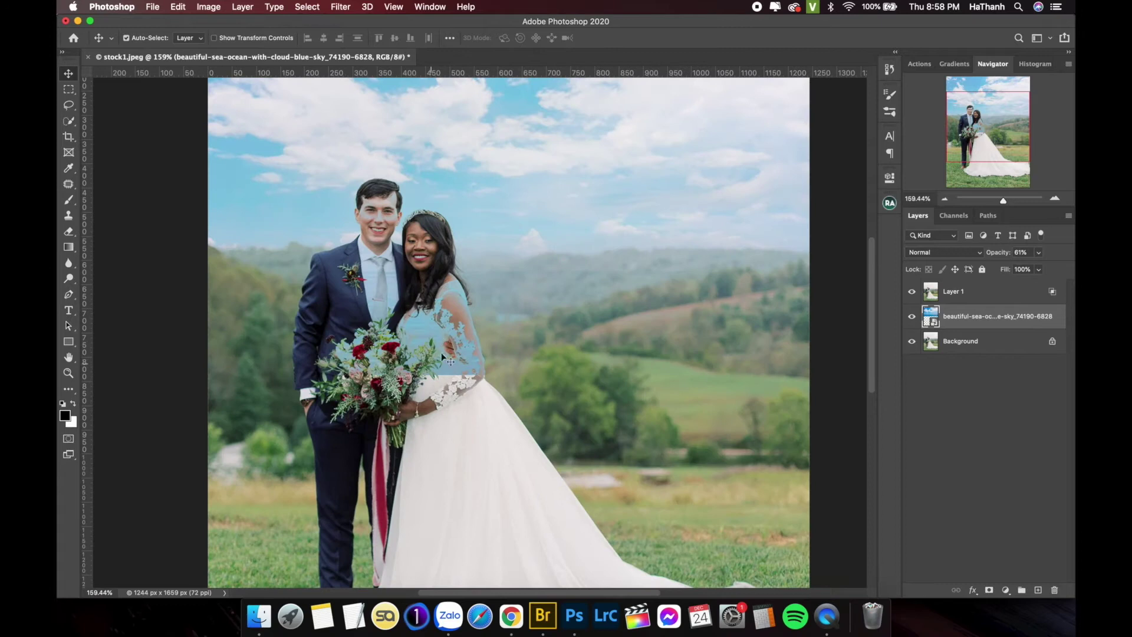
{"action": "scroll", "coordinate": [575, 278], "scroll_direction": "down", "scroll_amount": 2}
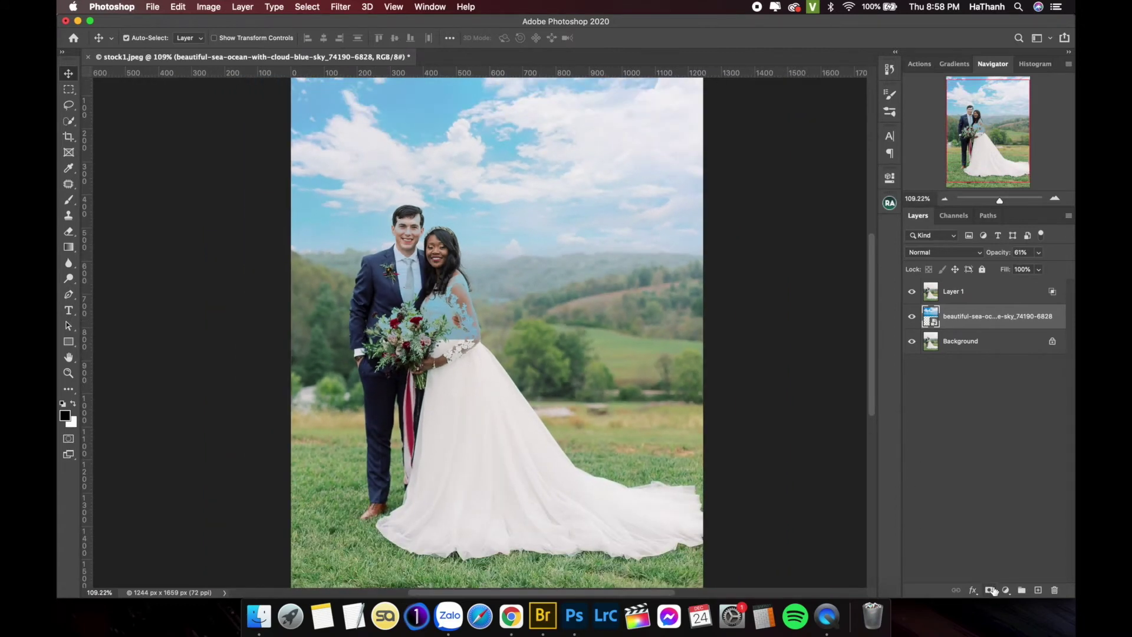
{"action": "left_click", "coordinate": [990, 590]}
- Paint black on the sky layer's mask with the Brush tool over the bride's bodice and sleeve to remove the blue tint
{"action": "key", "text": "b"}
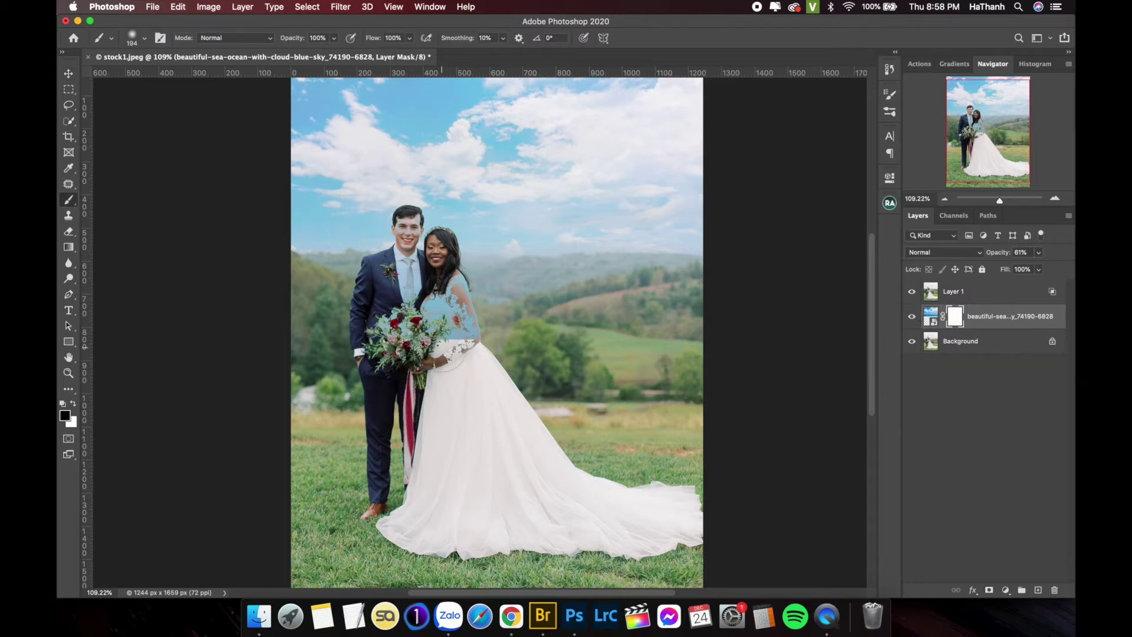
{"action": "left_click", "coordinate": [64, 415]}
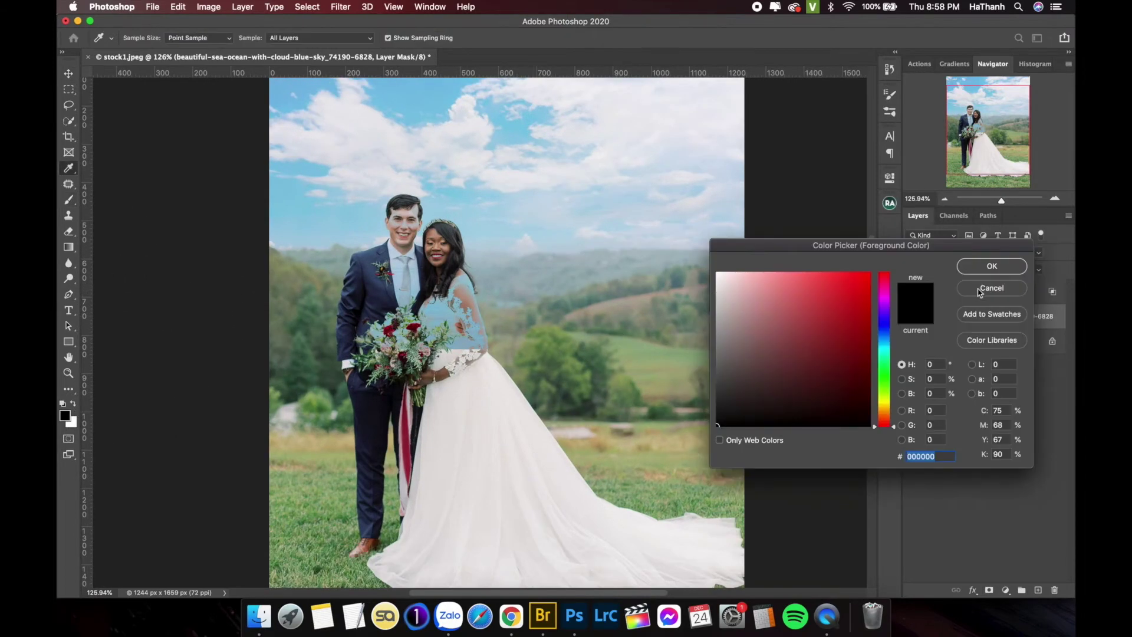
{"action": "left_click", "coordinate": [992, 267]}
{"action": "scroll", "coordinate": [413, 347], "scroll_direction": "down", "scroll_amount": 2}
{"action": "mouse_move", "coordinate": [472, 353]}
{"action": "left_mouse_down"}
{"action": "mouse_move", "coordinate": [441, 315]}
{"action": "mouse_move", "coordinate": [460, 289]}
{"action": "left_mouse_up"}
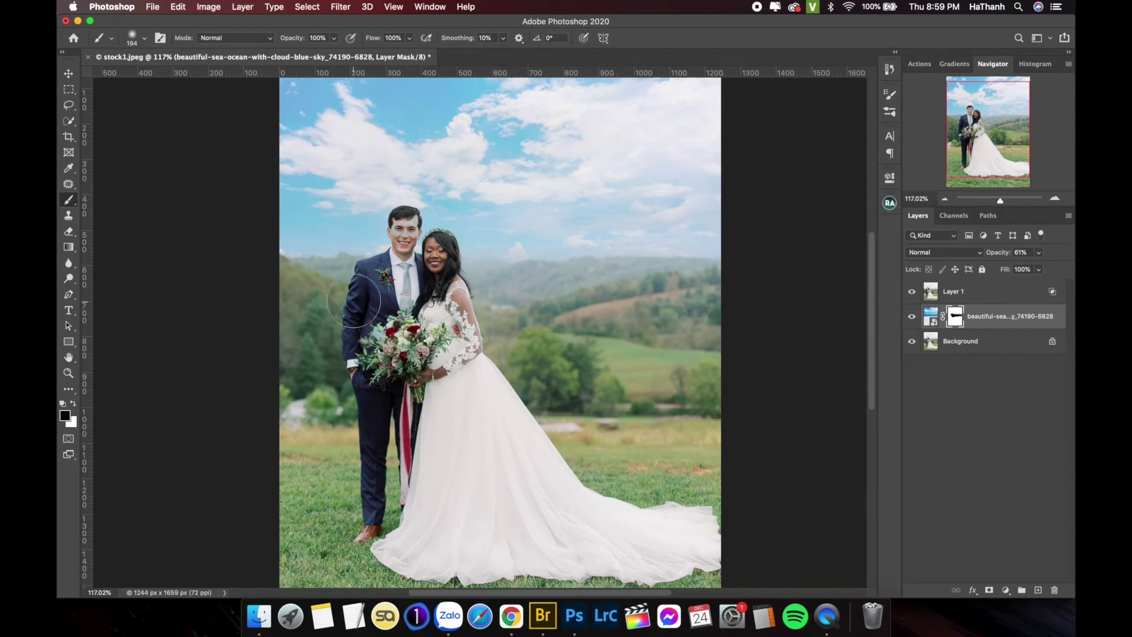
- Paint black on the sky layer's mask over the groom's face and shirt with the brush reduced to 50 px
{"action": "key", "text": "bracketleft"}
{"action": "scroll", "coordinate": [410, 228], "scroll_direction": "up", "scroll_amount": 3}
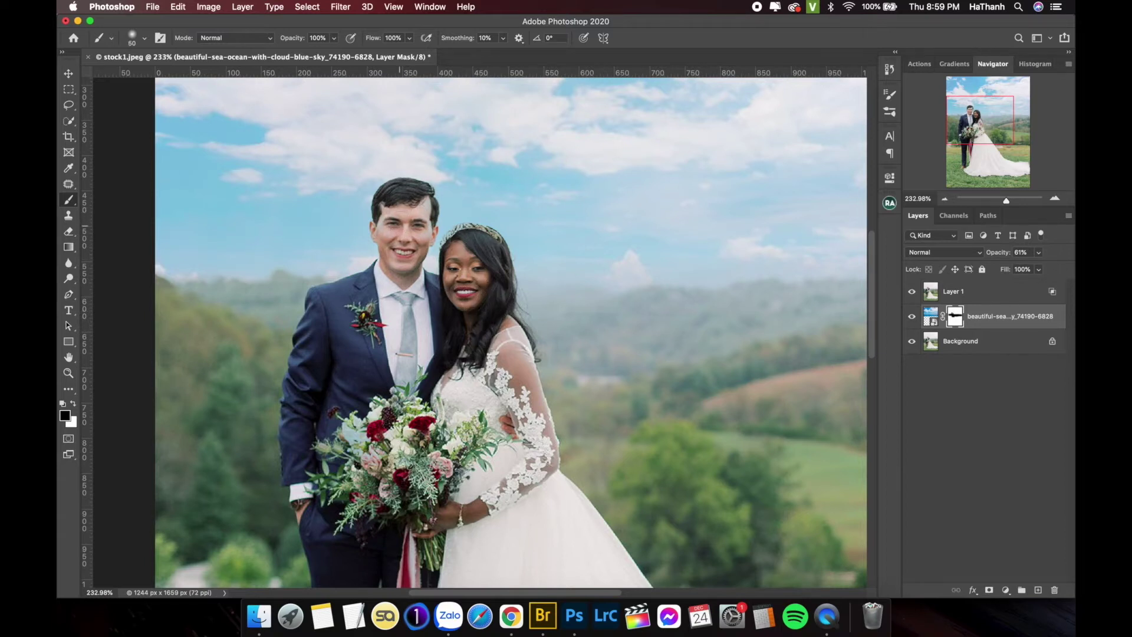
{"action": "scroll", "coordinate": [429, 256], "scroll_direction": "down", "scroll_amount": 5}
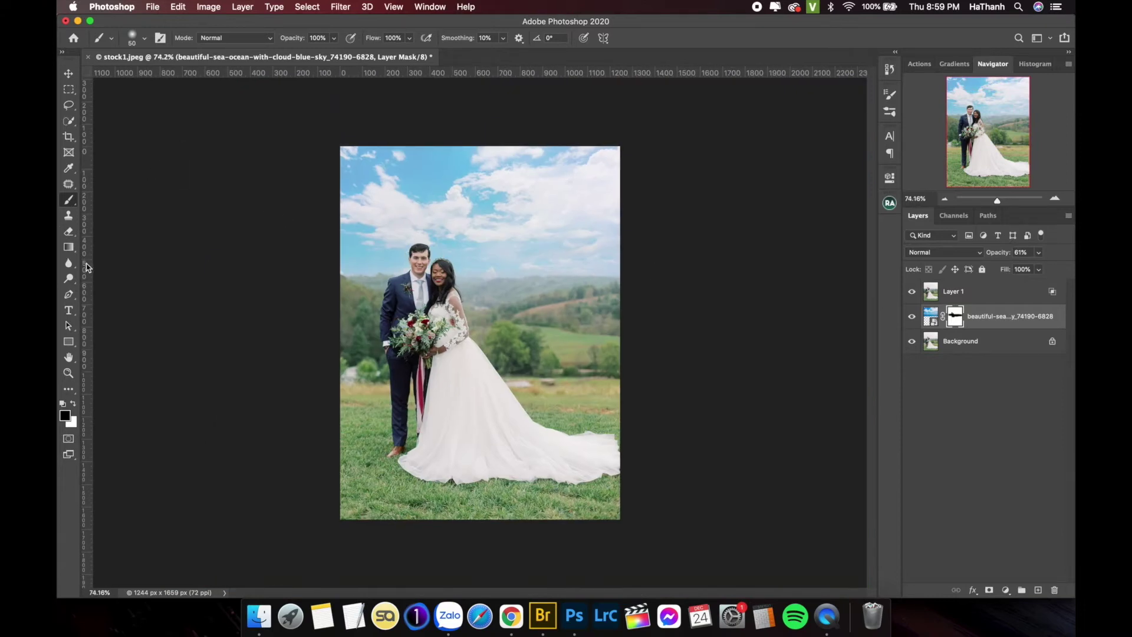
- Set up the Gradient tool with a radial gradient, Multiply mode and 20% opacity
{"action": "left_click", "coordinate": [69, 247]}
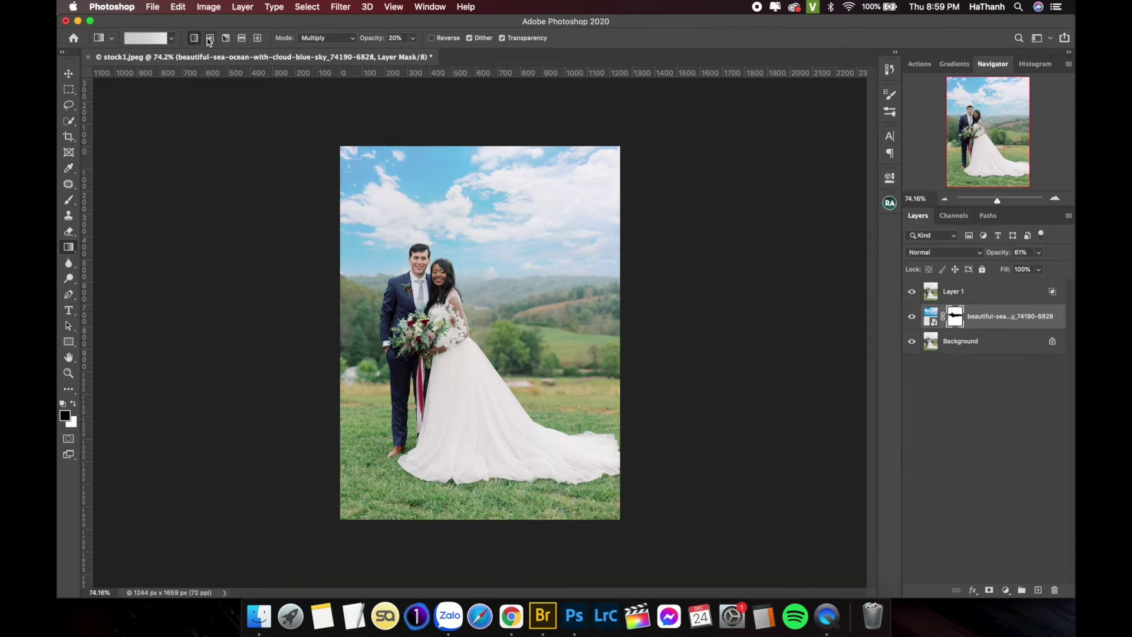
{"action": "left_click", "coordinate": [327, 37]}
{"action": "left_click", "coordinate": [430, 50]}
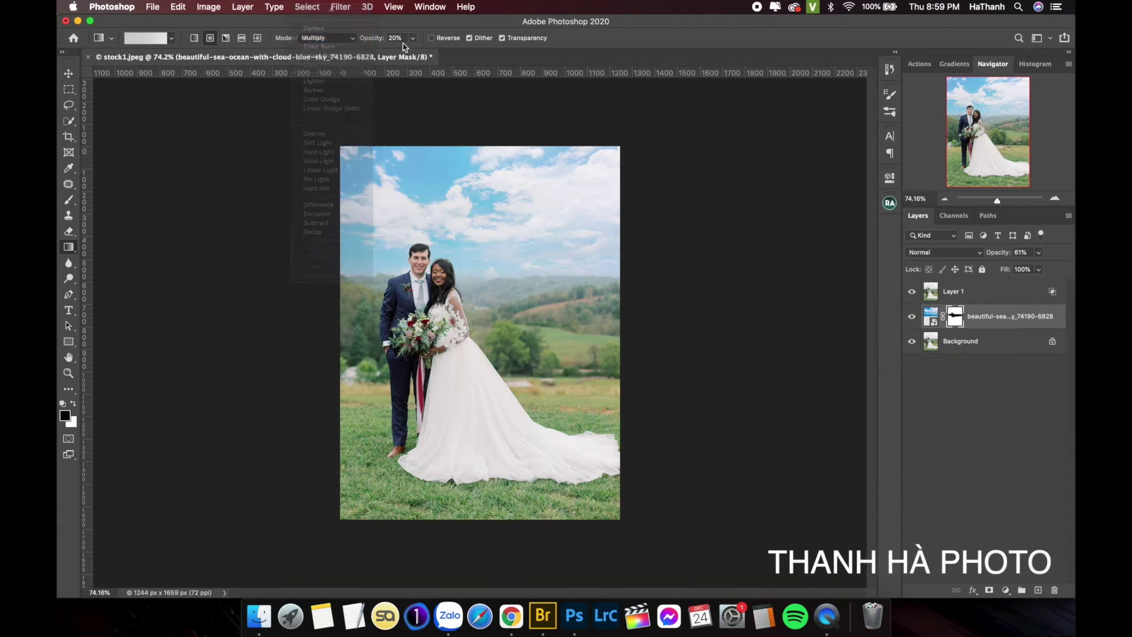
{"action": "left_click", "coordinate": [368, 38]}
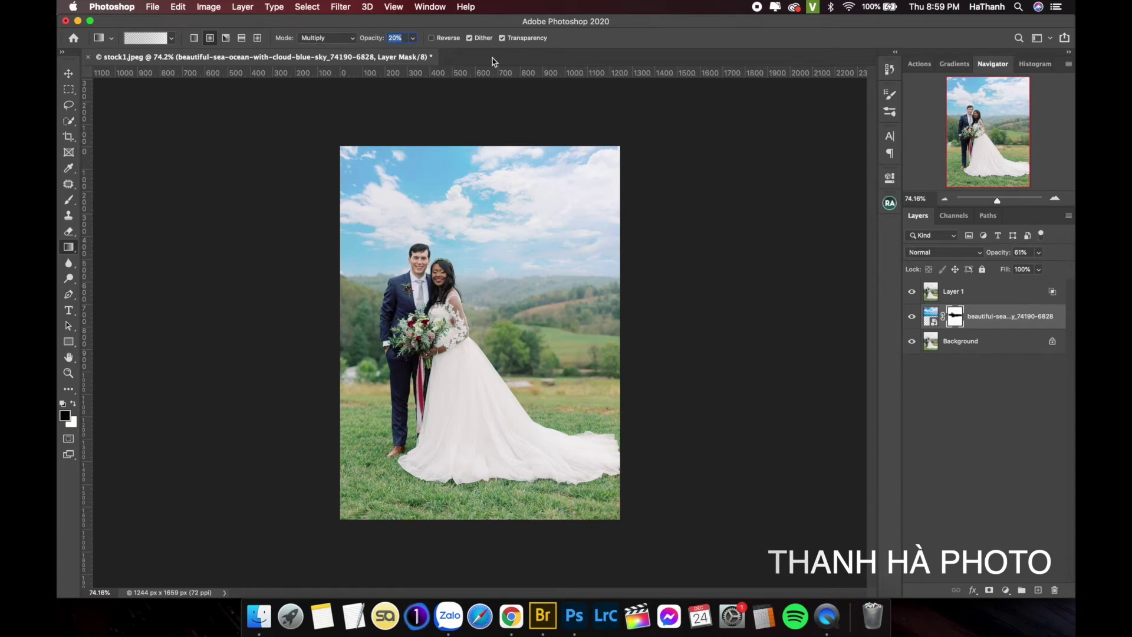
{"action": "left_click", "coordinate": [149, 42]}
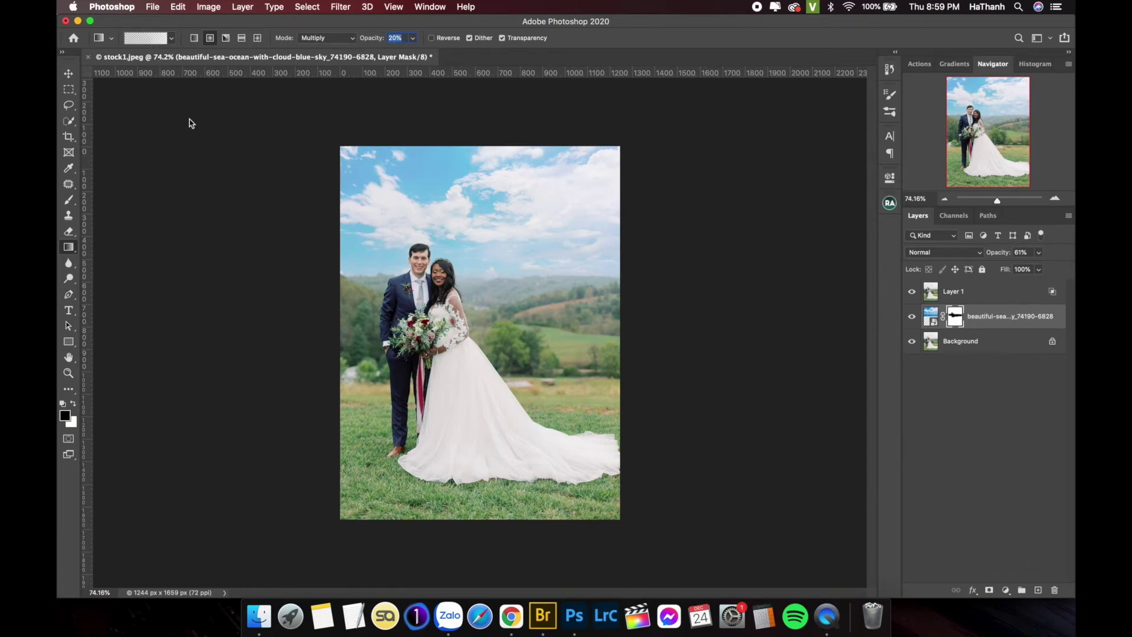
{"action": "left_click", "coordinate": [622, 191]}
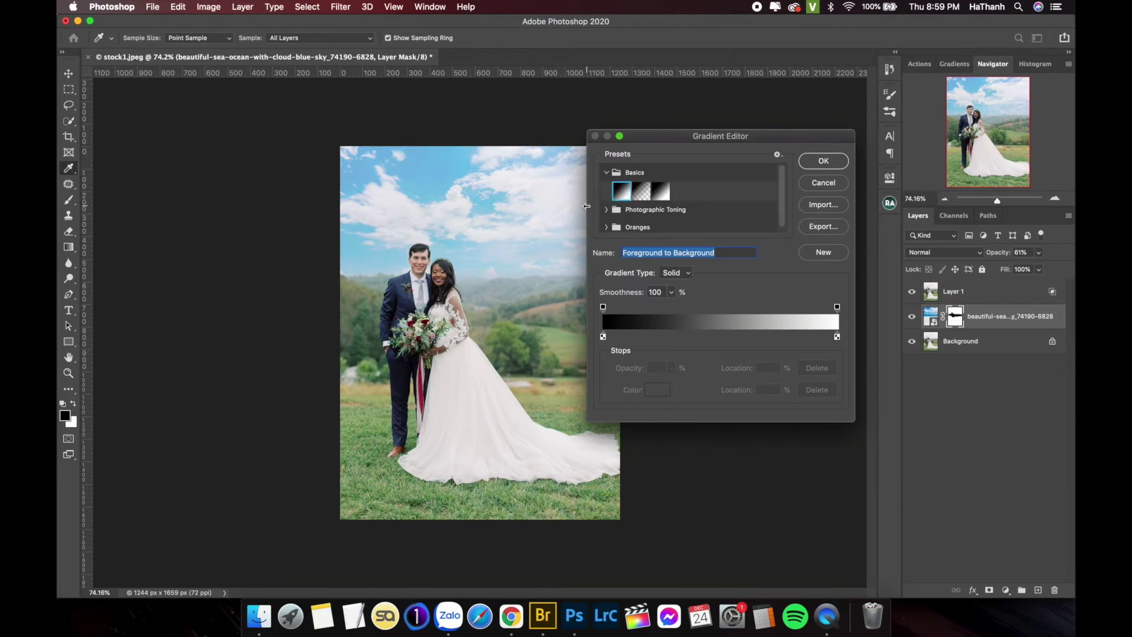
{"action": "left_click", "coordinate": [824, 162]}
- Draw several short radial gradients on the sky layer's mask across the clouds and near the horizon to soften the sky
{"action": "scroll", "coordinate": [433, 242], "scroll_direction": "up", "scroll_amount": 2}
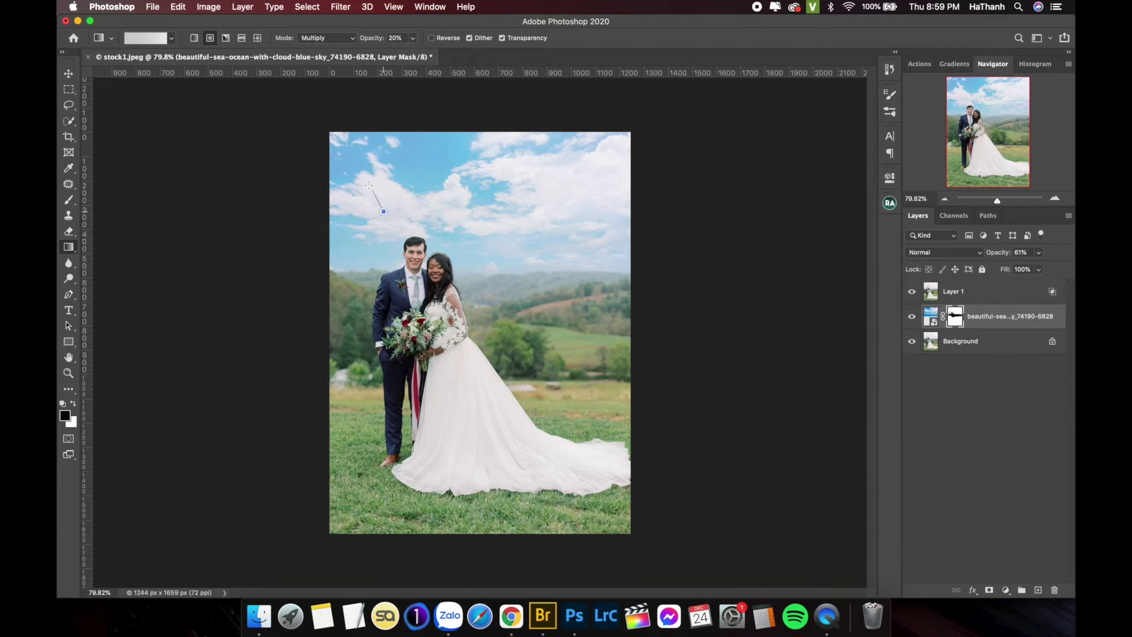
{"action": "left_click_drag", "start_coordinate": [559, 210], "coordinate": [562, 219]}
{"action": "scroll", "coordinate": [365, 254], "scroll_direction": "up", "scroll_amount": 4}
{"action": "left_click_drag", "start_coordinate": [332, 246], "coordinate": [385, 242]}
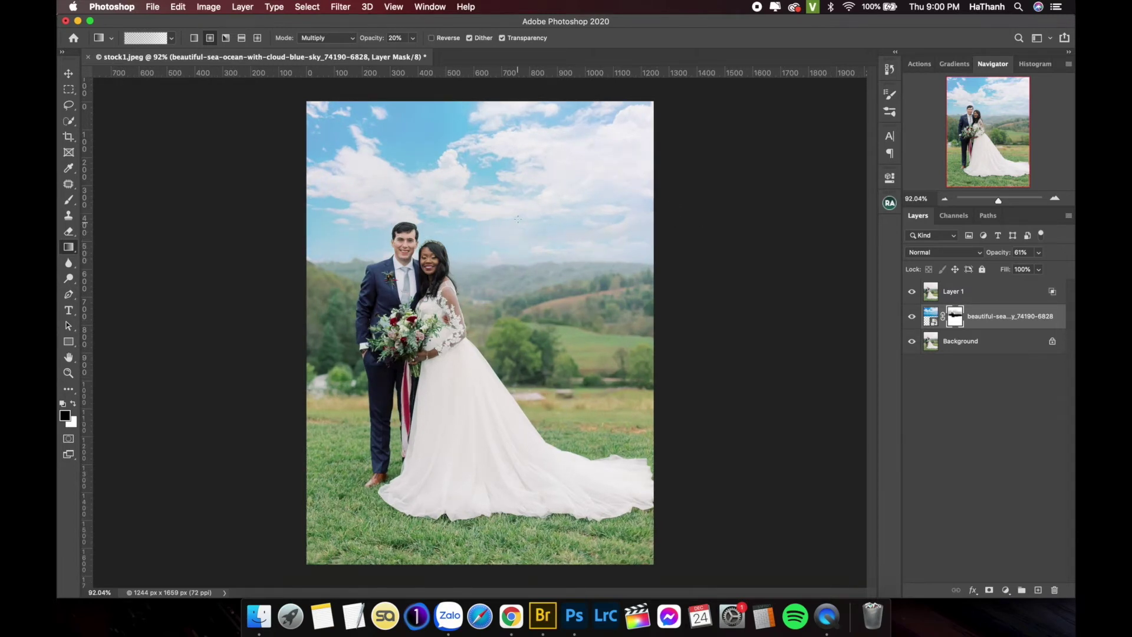
{"action": "left_click_drag", "start_coordinate": [405, 202], "coordinate": [405, 201]}
{"action": "left_click_drag", "start_coordinate": [509, 157], "coordinate": [502, 183]}
{"action": "scroll", "coordinate": [543, 252], "scroll_direction": "down", "scroll_amount": 1}
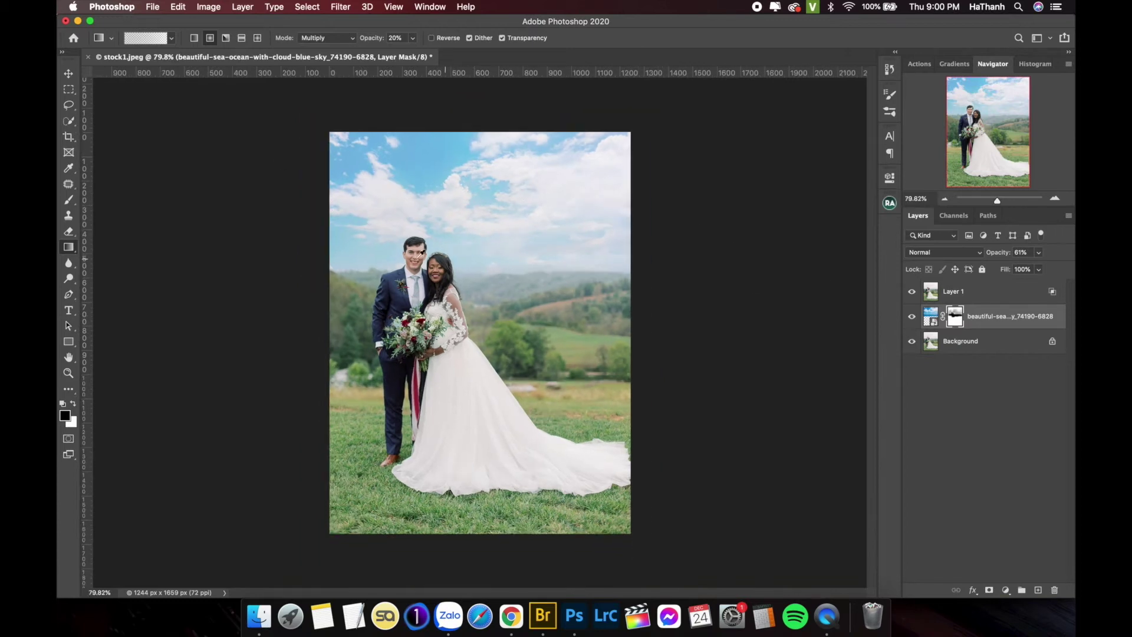
{"action": "scroll", "coordinate": [584, 260], "scroll_direction": "up", "scroll_amount": 3}
{"action": "scroll", "coordinate": [590, 263], "scroll_direction": "down", "scroll_amount": 2}
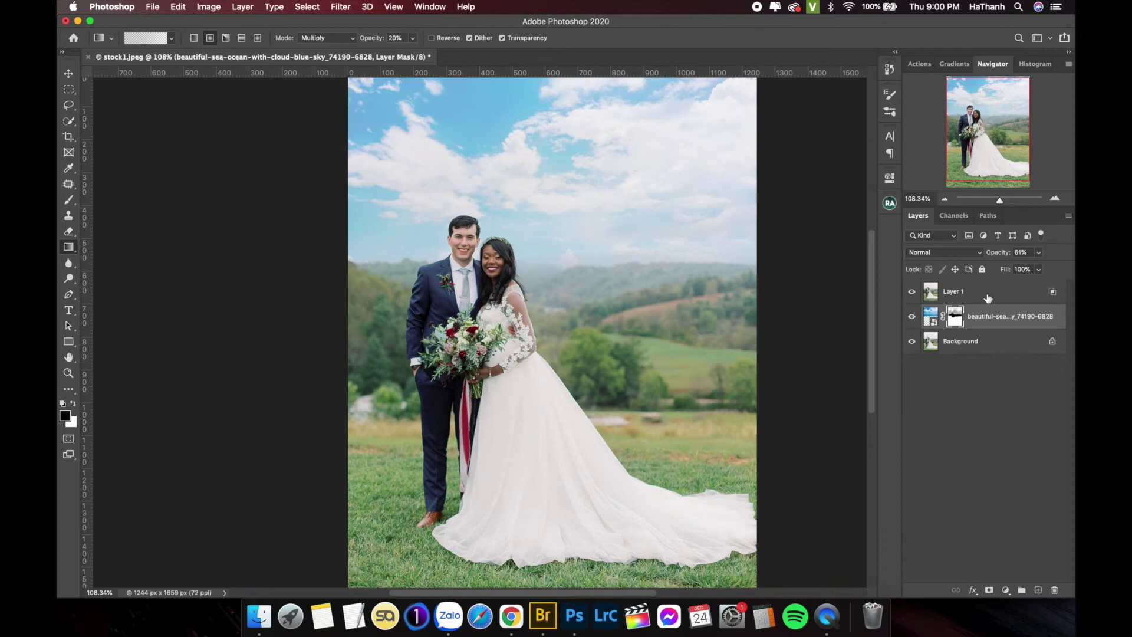
{"action": "scroll", "coordinate": [626, 280], "scroll_direction": "down", "scroll_amount": 1}
{"action": "scroll", "coordinate": [409, 230], "scroll_direction": "down", "scroll_amount": 1}
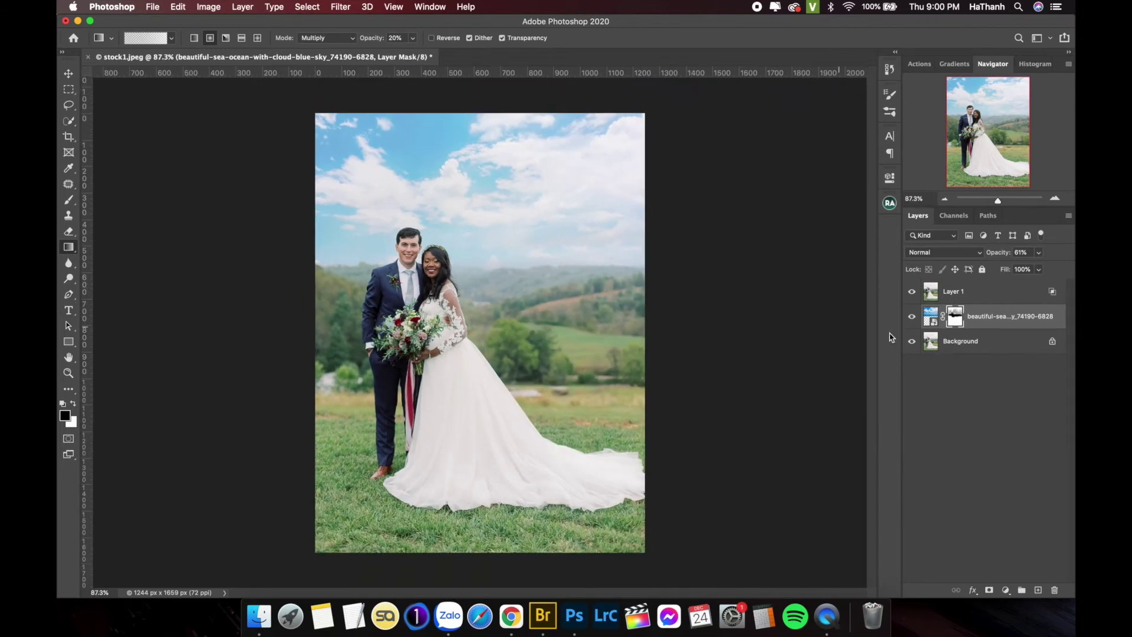
- Toggle between the original Background alone and all layers to compare the photo before and after the sky replacement
{"action": "left_click", "coordinate": [912, 341], "text": "alt"}
{"action": "left_click", "coordinate": [912, 342], "text": "alt"}
{"action": "left_click", "coordinate": [912, 342], "text": "alt"}
{"action": "left_click", "coordinate": [912, 342], "text": "alt"}
{"action": "left_click", "coordinate": [912, 341], "text": "alt"}
{"action": "left_click", "coordinate": [912, 341], "text": "alt"}
- Paint black on the sky layer's mask over the bouquet with the Brush tool enlarged to 80 px
{"action": "scroll", "coordinate": [455, 310], "scroll_direction": "up", "scroll_amount": 2}
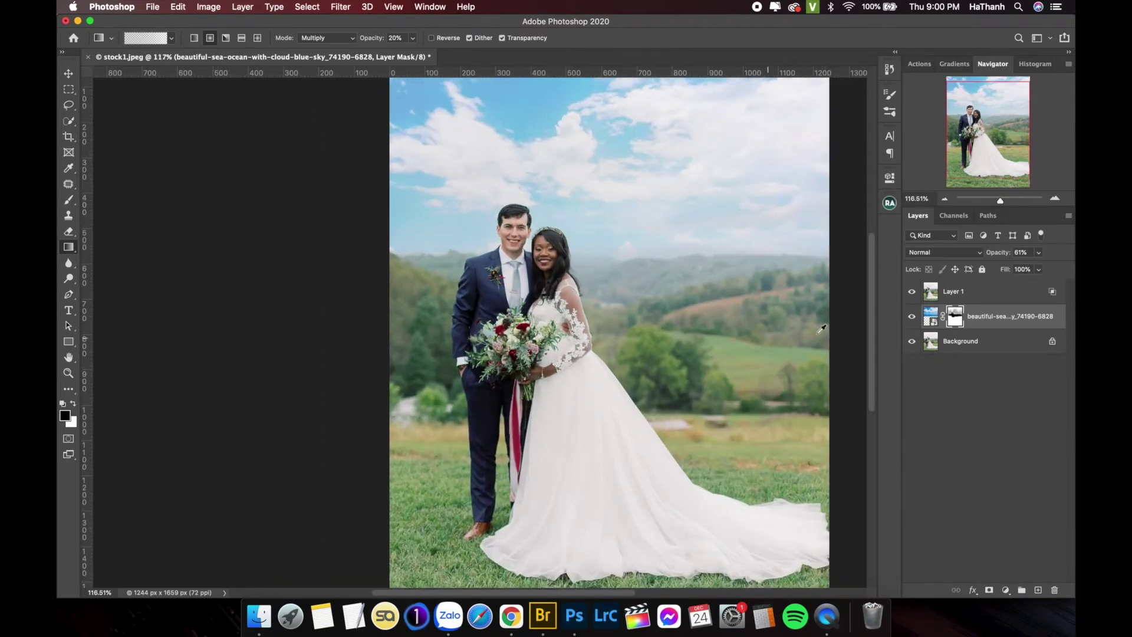
{"action": "scroll", "coordinate": [494, 353], "scroll_direction": "up", "scroll_amount": 1}
{"action": "key", "text": "b"}
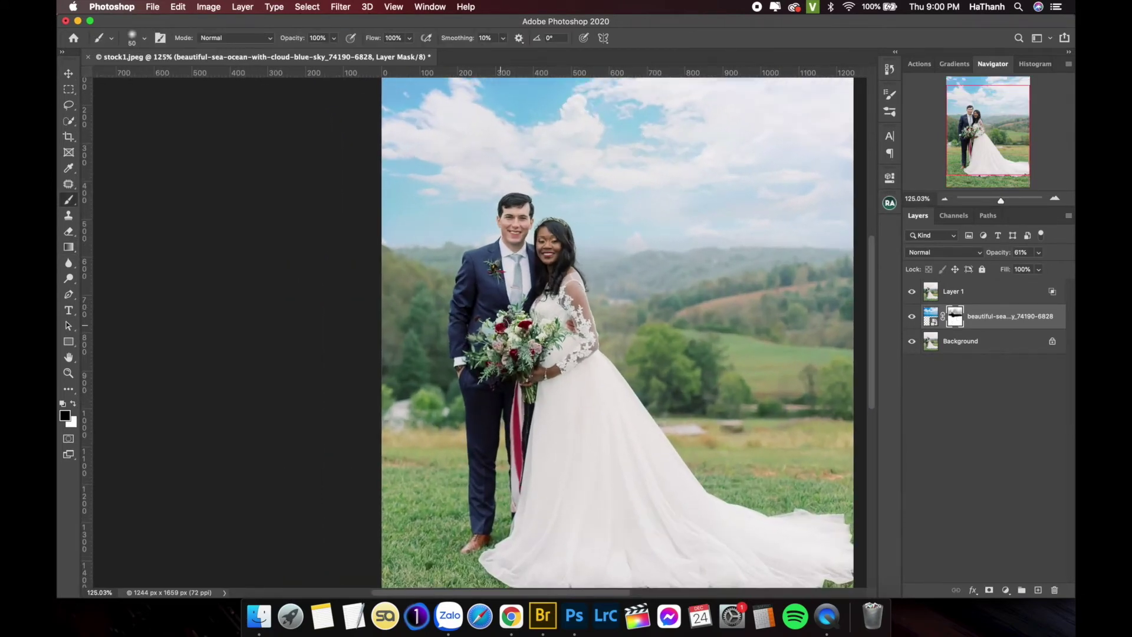
{"action": "scroll", "coordinate": [506, 328], "scroll_direction": "up", "scroll_amount": 2}
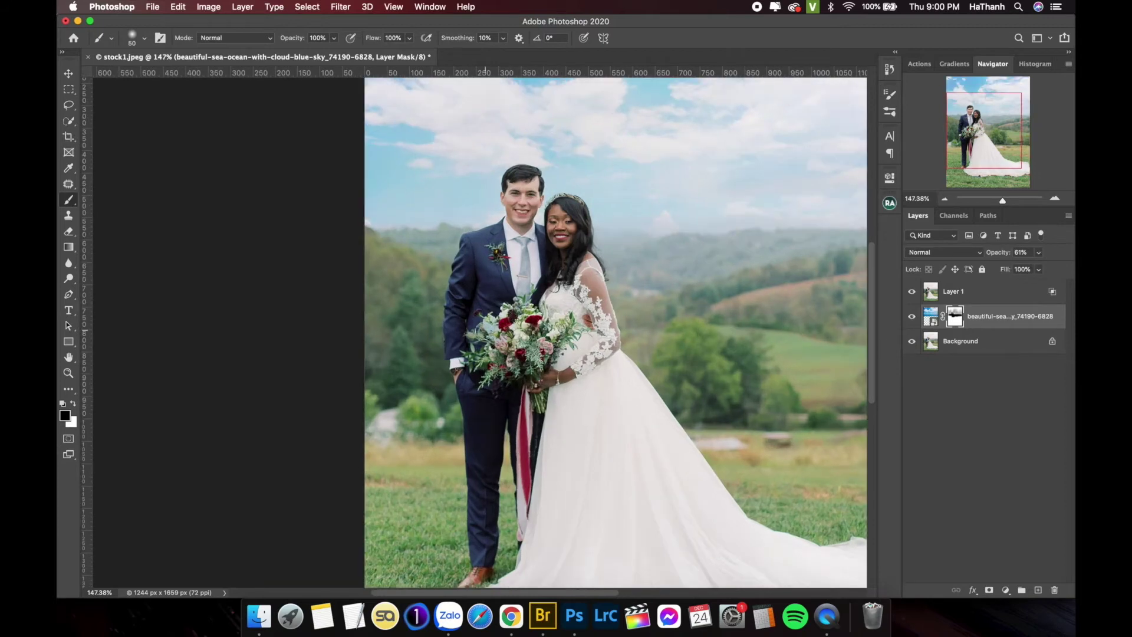
{"action": "scroll", "coordinate": [506, 327], "scroll_direction": "up", "scroll_amount": 3}
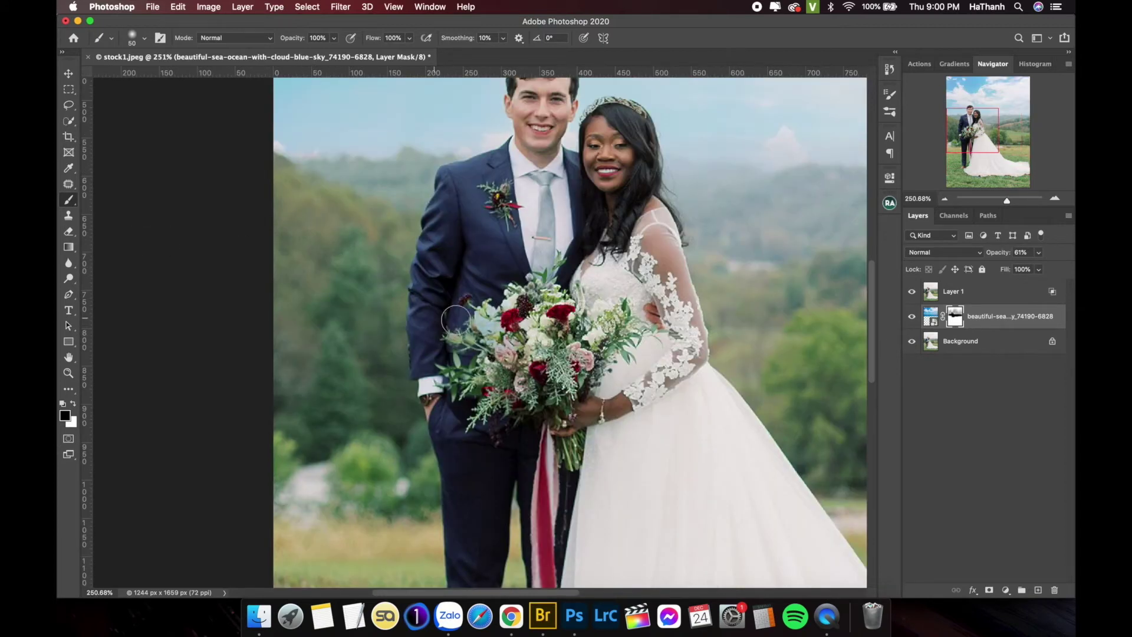
{"action": "key", "text": "bracketright"}
{"action": "key", "text": "bracketright"}
{"action": "key", "text": "bracketright"}
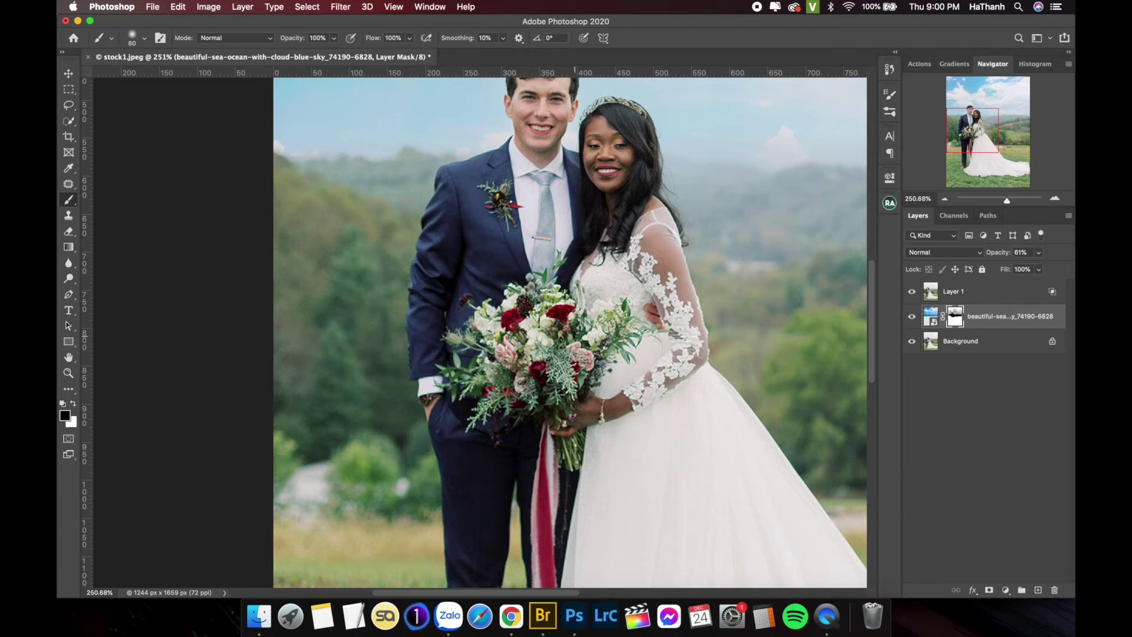
- Examine the blended sky and the masked couple both close up and across the whole photo
{"action": "scroll", "coordinate": [700, 295], "scroll_direction": "down", "scroll_amount": 3}
{"action": "scroll", "coordinate": [700, 296], "scroll_direction": "down", "scroll_amount": 2}
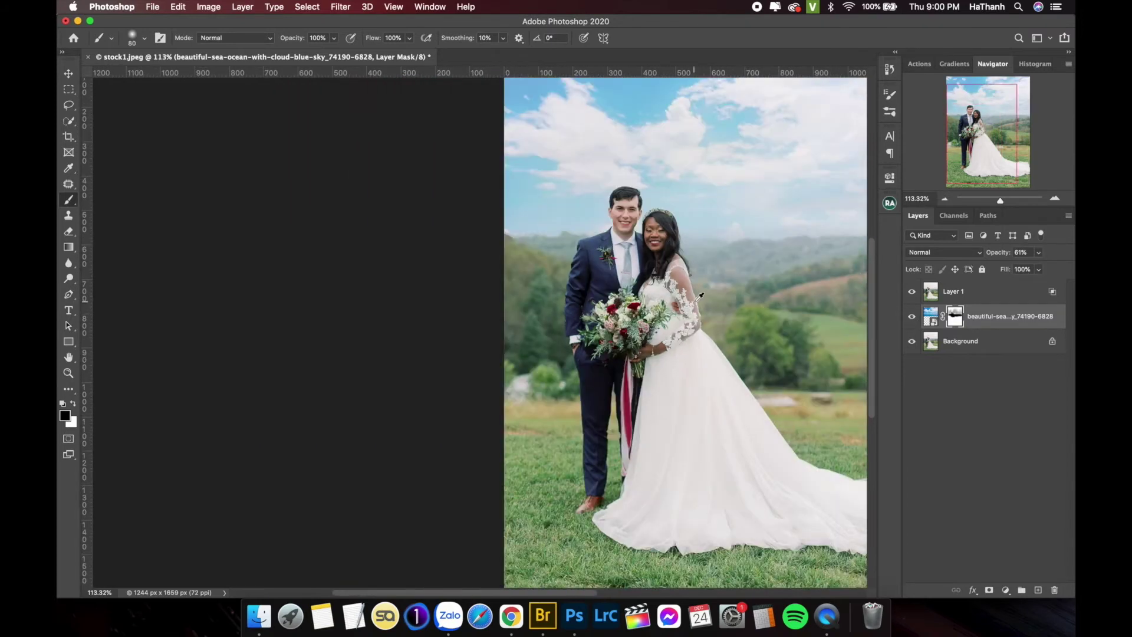
{"action": "scroll", "coordinate": [700, 295], "scroll_direction": "down", "scroll_amount": 1}
{"action": "scroll", "coordinate": [536, 255], "scroll_direction": "down", "scroll_amount": 1}
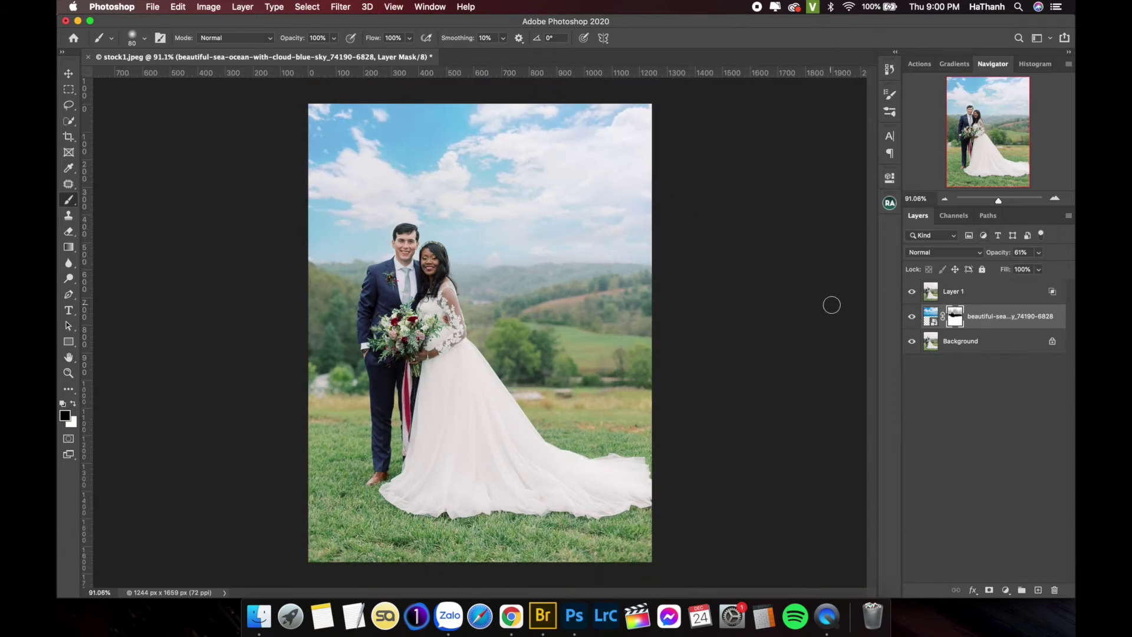
{"action": "scroll", "coordinate": [407, 270], "scroll_direction": "up", "scroll_amount": 3}
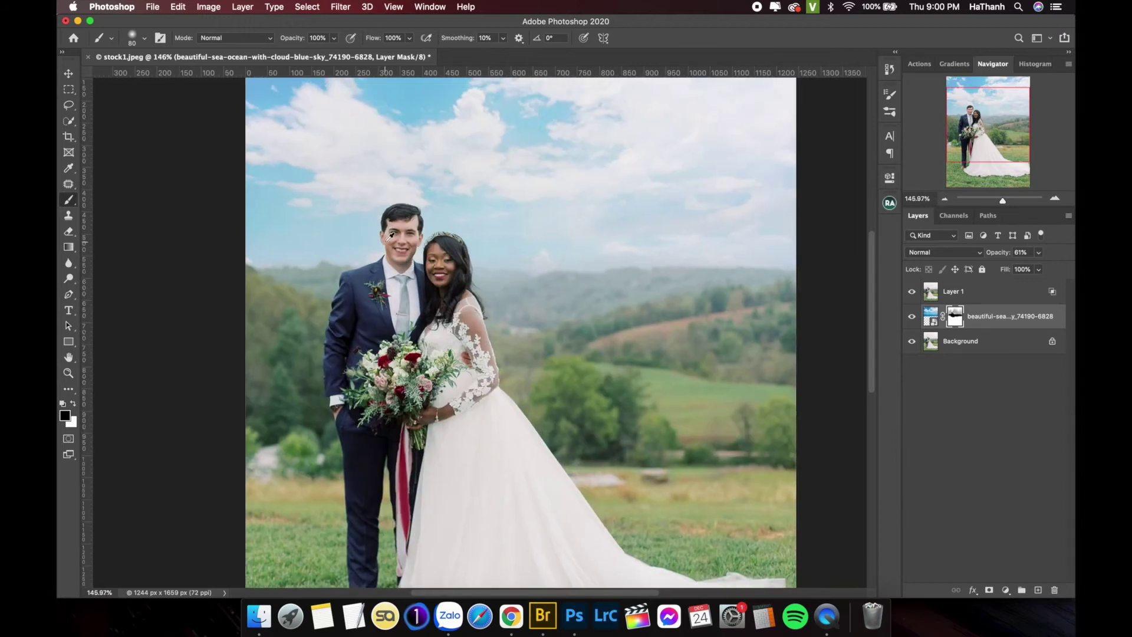
{"action": "scroll", "coordinate": [406, 270], "scroll_direction": "down", "scroll_amount": 2}
{"action": "scroll", "coordinate": [406, 271], "scroll_direction": "down", "scroll_amount": 3}
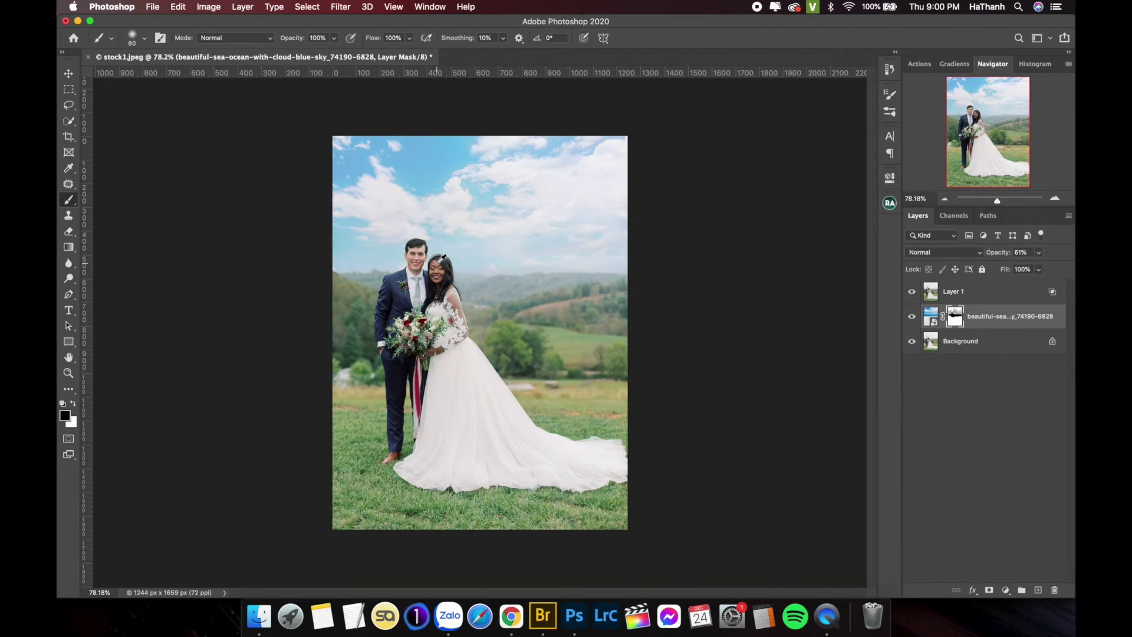
{"action": "scroll", "coordinate": [442, 257], "scroll_direction": "up", "scroll_amount": 2}
{"action": "scroll", "coordinate": [443, 245], "scroll_direction": "down", "scroll_amount": 2}
{"action": "scroll", "coordinate": [443, 245], "scroll_direction": "up", "scroll_amount": 1}
- Switch to Finder and open stock2.jpg from the Downloads folder in Adobe Photoshop 2020
{"action": "left_click", "coordinate": [259, 616]}
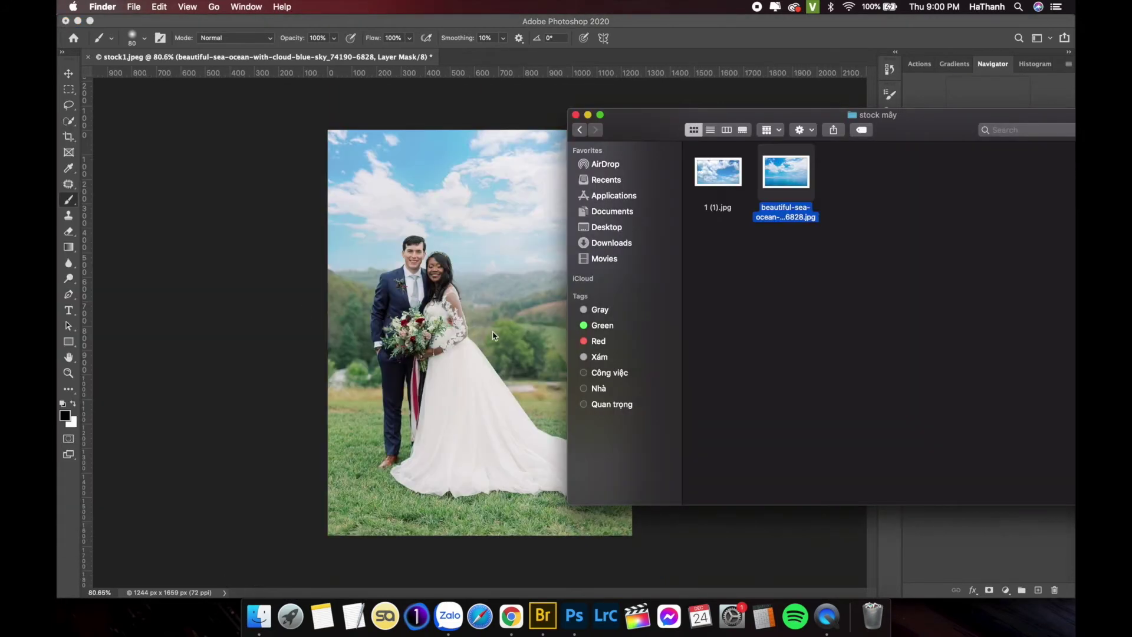
{"action": "left_click", "coordinate": [259, 616]}
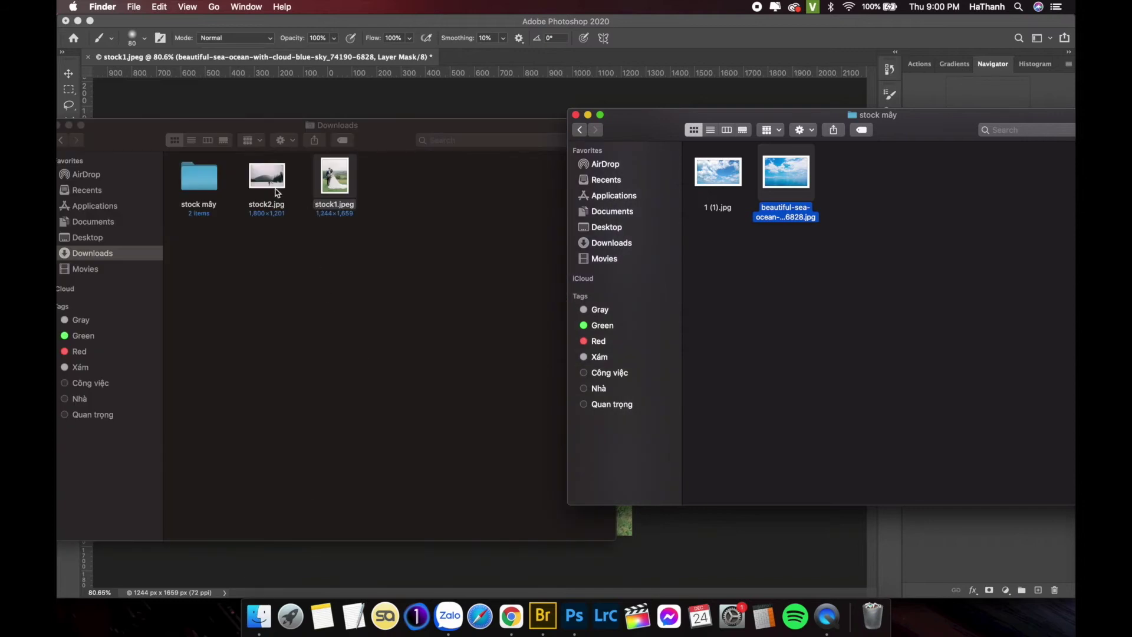
{"action": "left_click", "coordinate": [274, 188]}
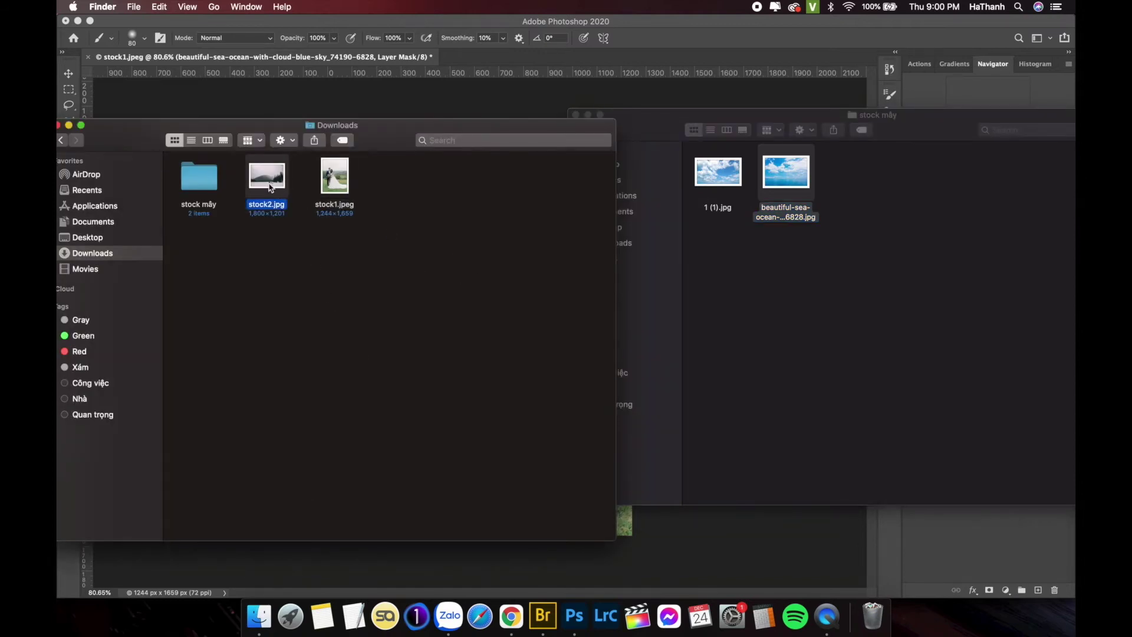
{"action": "right_click", "coordinate": [263, 180]}
{"action": "mouse_move", "coordinate": [284, 192]}
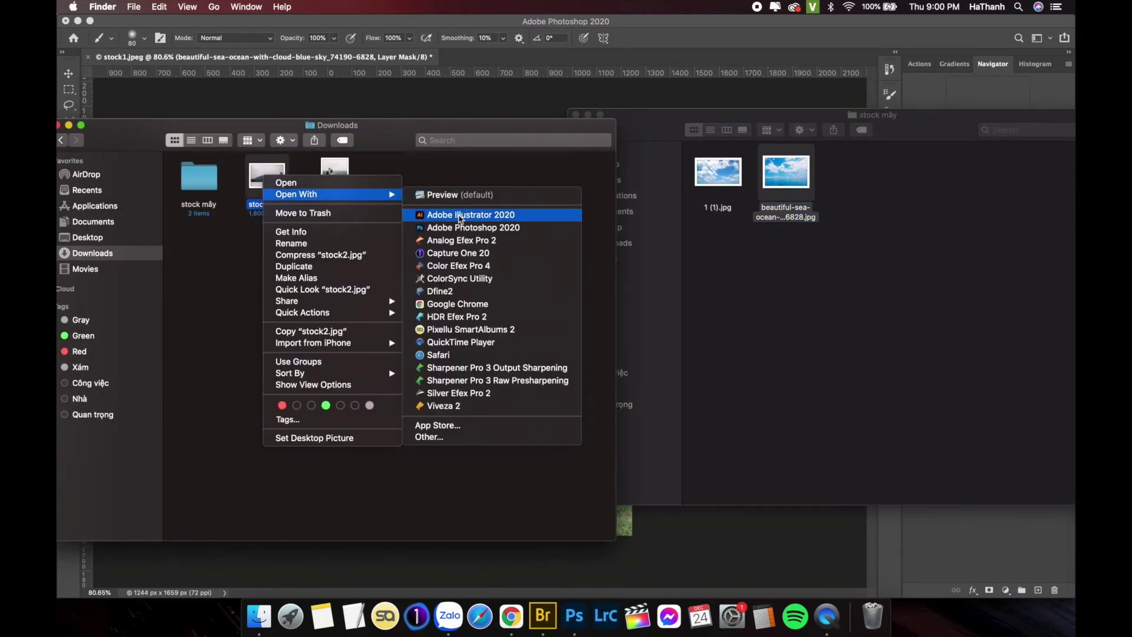
{"action": "left_click", "coordinate": [466, 227]}
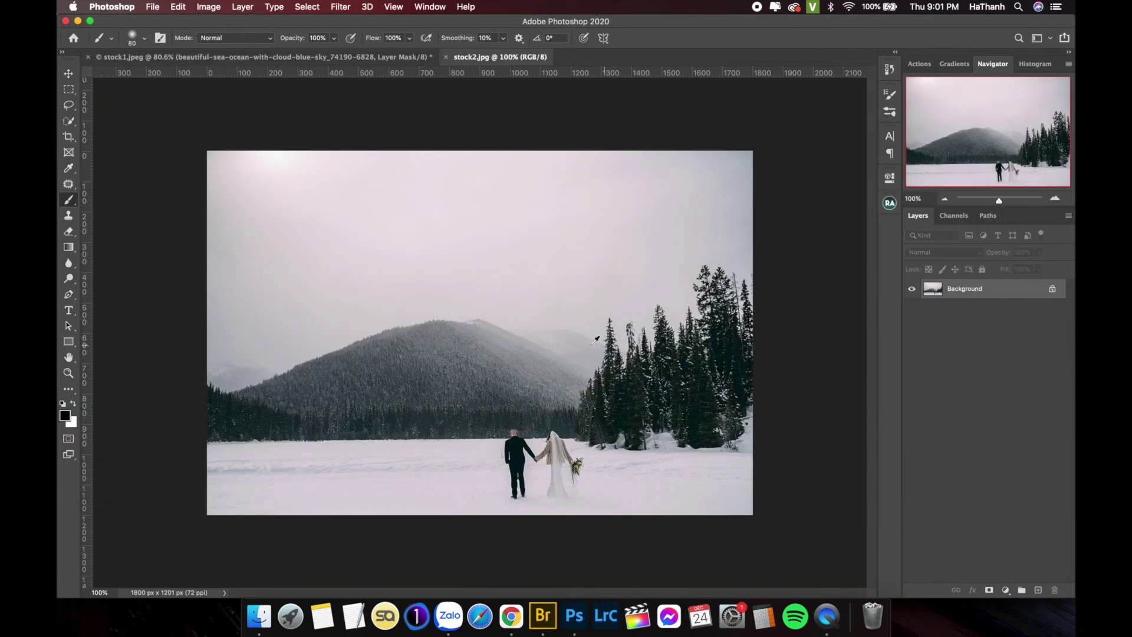
- Examine the fine treetop edges against the pale sky in stock2.jpg
{"action": "scroll", "coordinate": [595, 340], "scroll_direction": "up", "scroll_amount": 10}
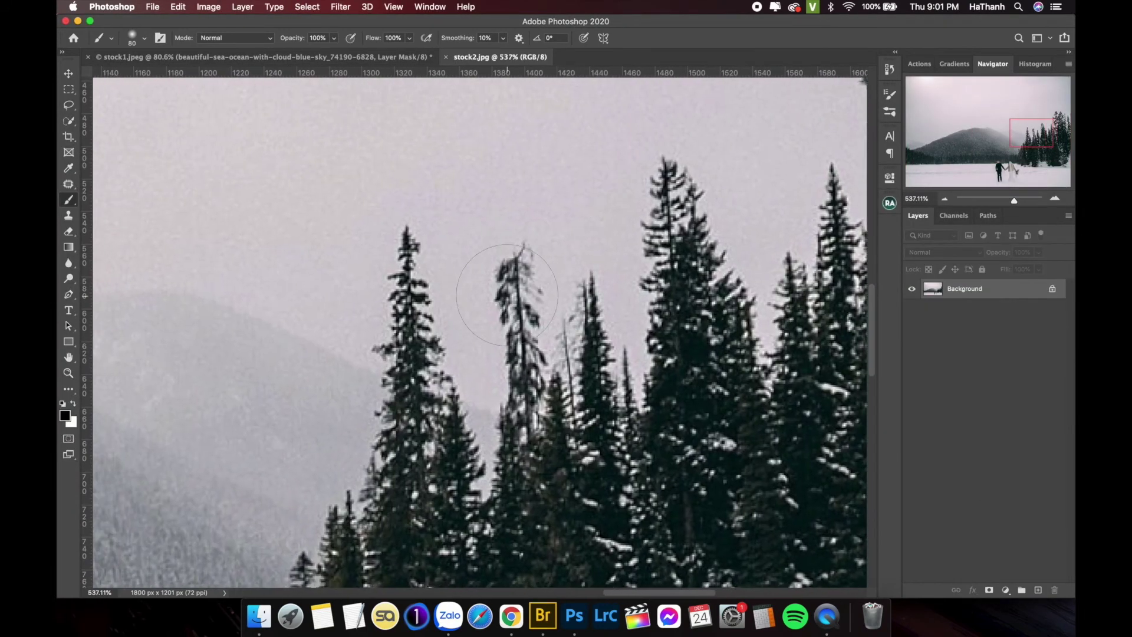
{"action": "scroll", "coordinate": [498, 302], "scroll_direction": "right", "scroll_amount": 10}
{"action": "scroll", "coordinate": [498, 302], "scroll_direction": "up", "scroll_amount": 5}
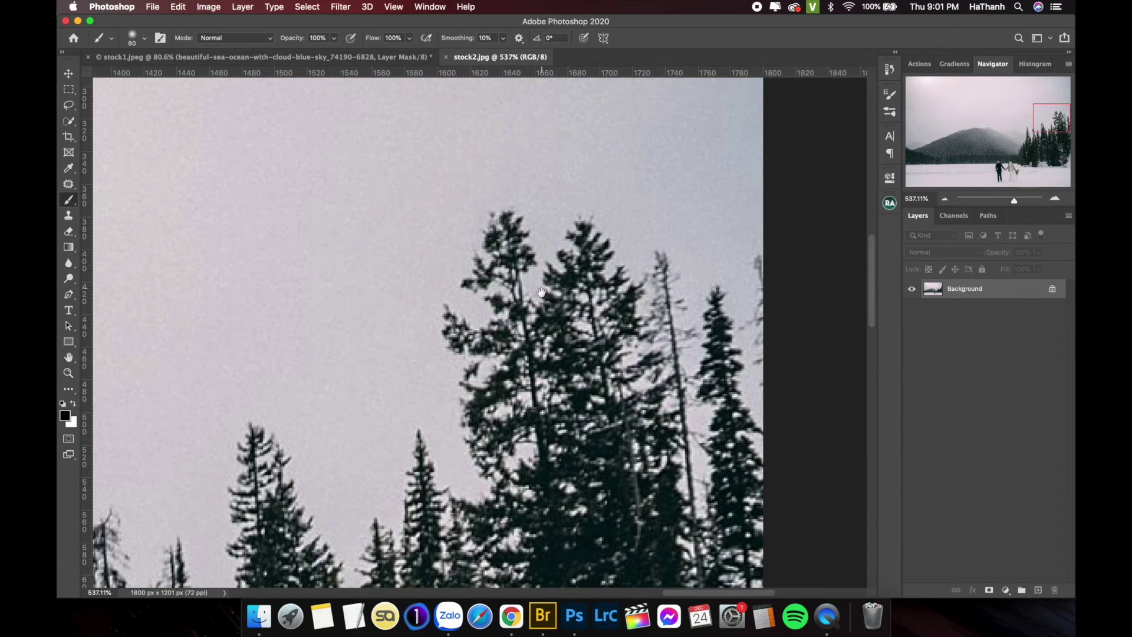
{"action": "scroll", "coordinate": [589, 403], "scroll_direction": "down", "scroll_amount": 10}
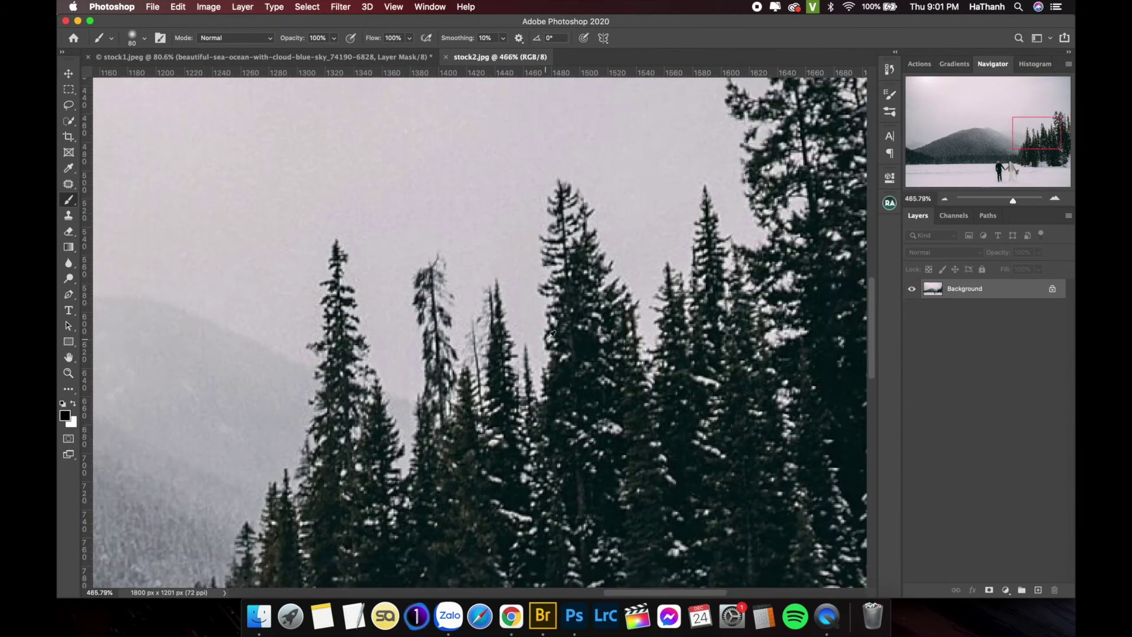
{"action": "scroll", "coordinate": [374, 324], "scroll_direction": "down", "scroll_amount": 1}
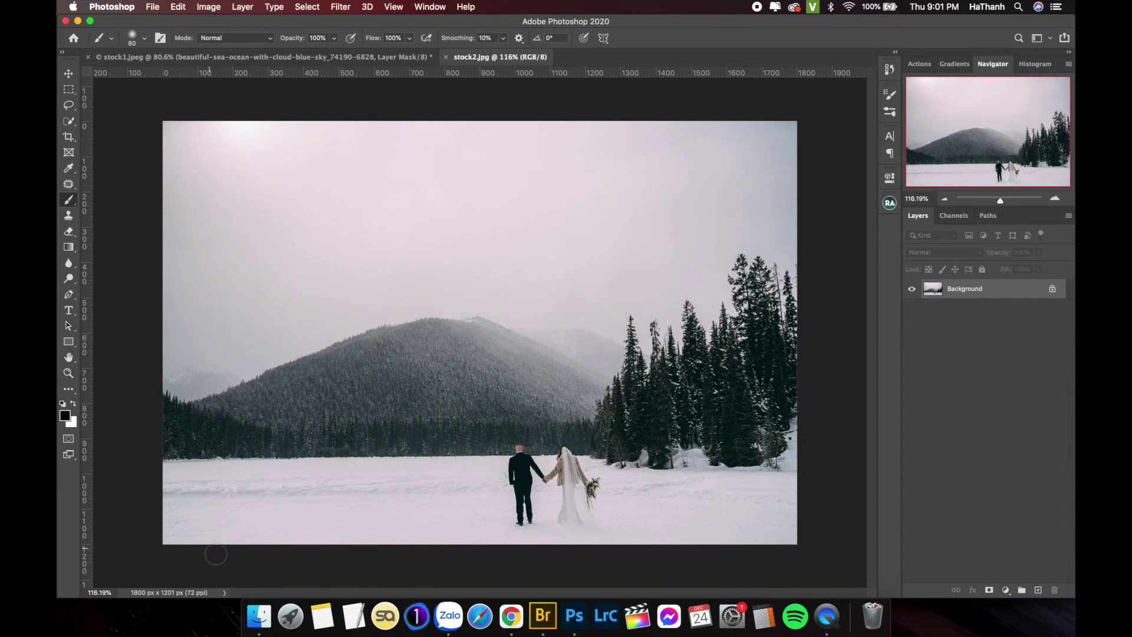
- Place the cloud image 1 (1).jpg from Finder's stock mây folder into the stock2.jpg document
{"action": "left_click", "coordinate": [259, 615]}
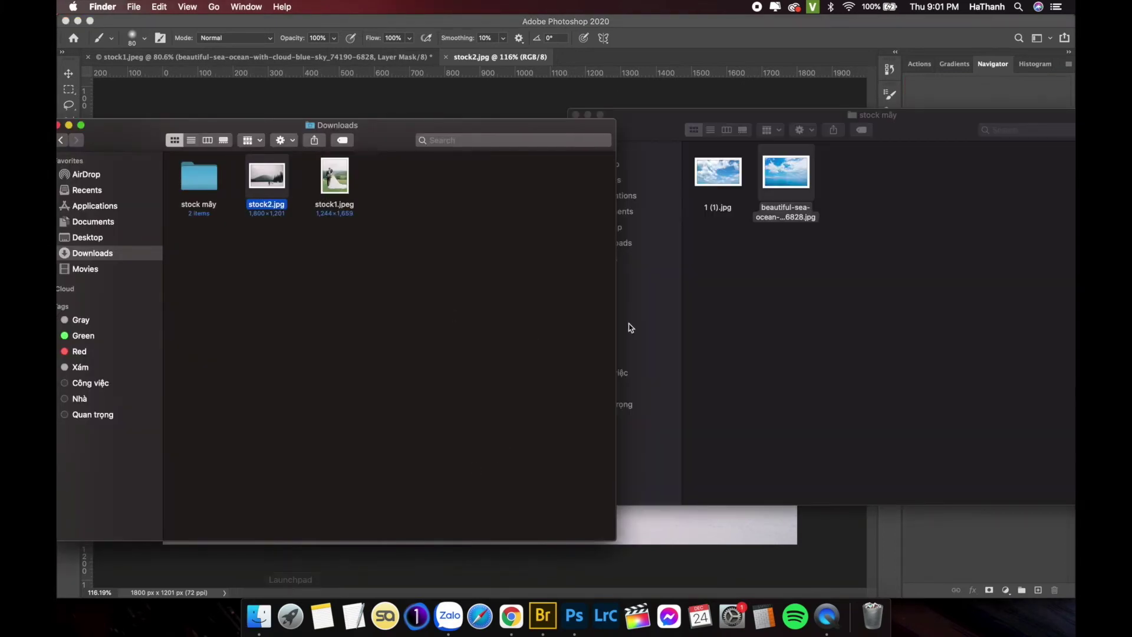
{"action": "left_click_drag", "start_coordinate": [466, 132], "coordinate": [451, 136]}
{"action": "left_click", "coordinate": [759, 177]}
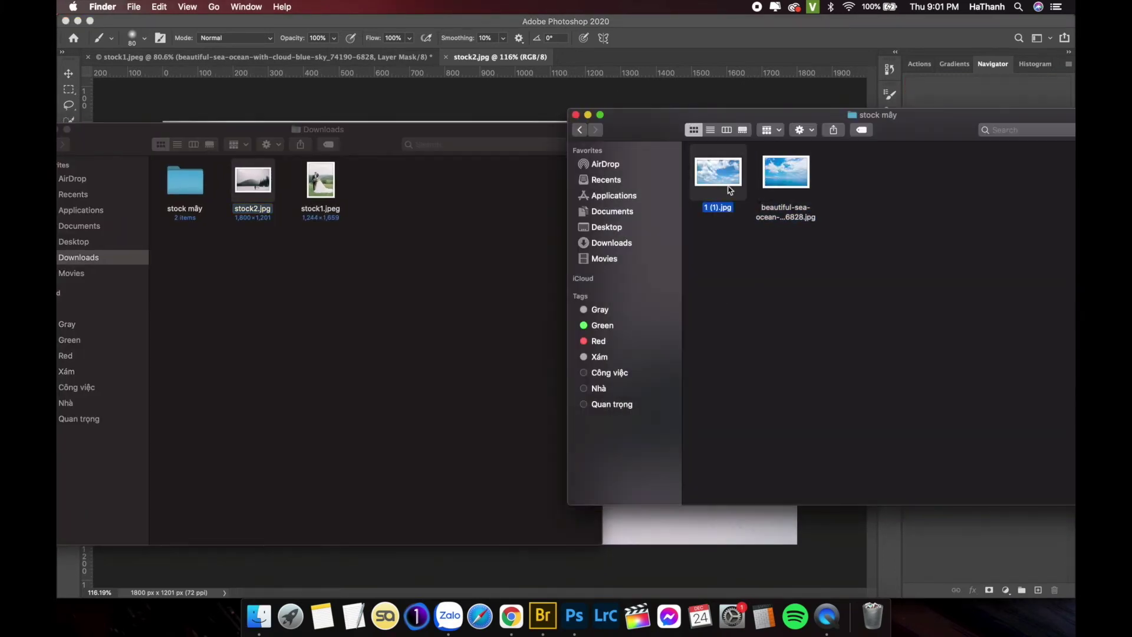
{"action": "left_click_drag", "start_coordinate": [531, 130], "coordinate": [478, 177]}
{"action": "left_click", "coordinate": [710, 218]}
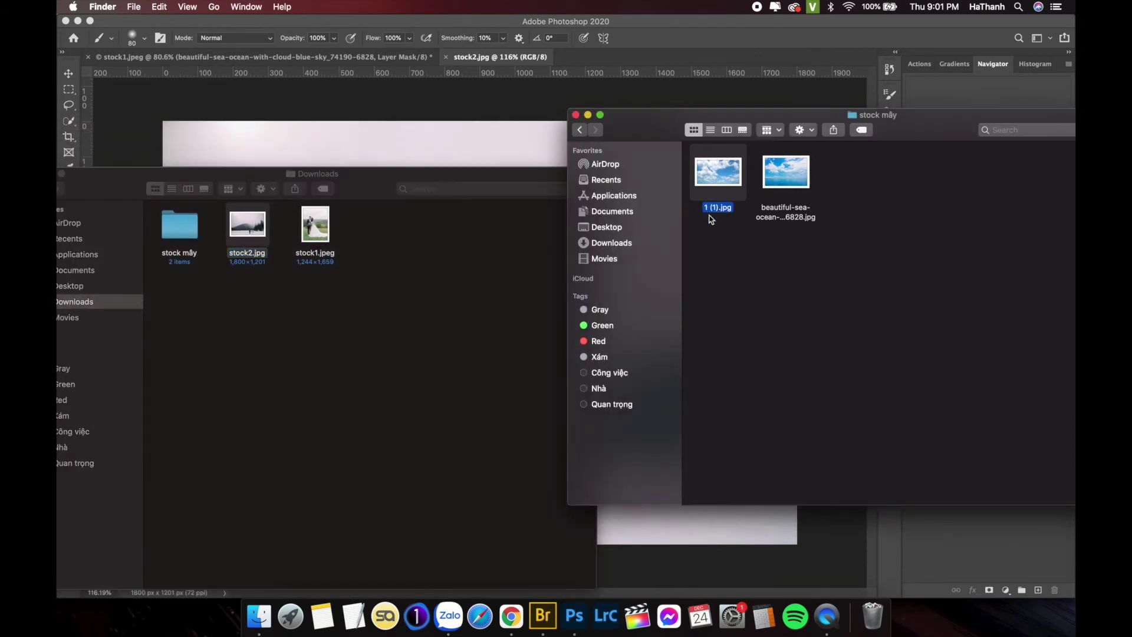
{"action": "left_click_drag", "start_coordinate": [718, 175], "coordinate": [498, 177]}
- Scale and position the placed cloud image to span the photo's full width from the upper edge down over the mountain, and commit it
{"action": "left_click_drag", "start_coordinate": [495, 274], "coordinate": [331, 148]}
{"action": "left_click_drag", "start_coordinate": [464, 290], "coordinate": [841, 412]}
{"action": "left_click_drag", "start_coordinate": [487, 481], "coordinate": [519, 406]}
{"action": "left_click", "coordinate": [627, 38]}
{"action": "key", "text": "b"}
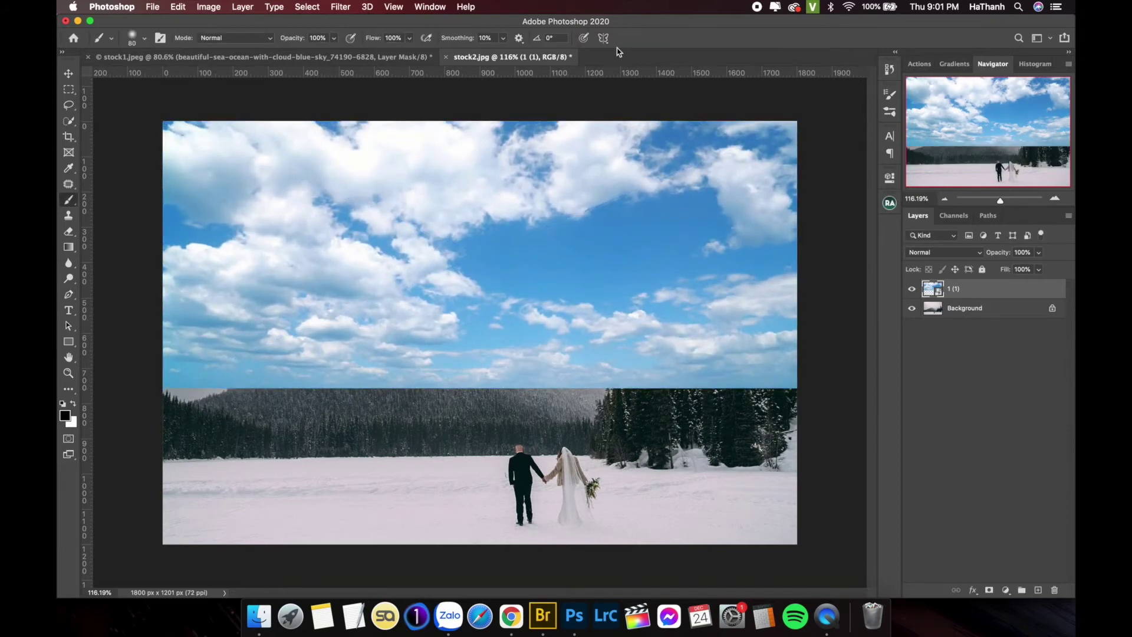
- Duplicate the Background layer of stock2.jpg
{"action": "left_click", "coordinate": [1009, 313]}
{"action": "key", "text": "super+j"}
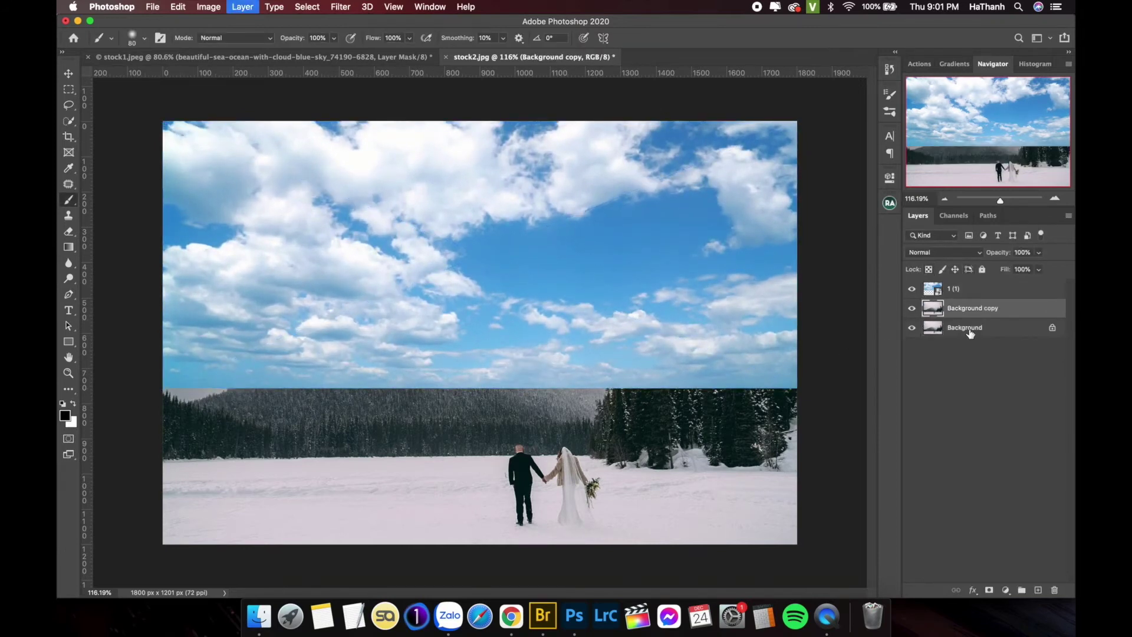
- Move Background copy above the cloud layer and split its Blend If This Layer white slider to 134 / 255
{"action": "left_click_drag", "start_coordinate": [974, 316], "coordinate": [966, 286]}
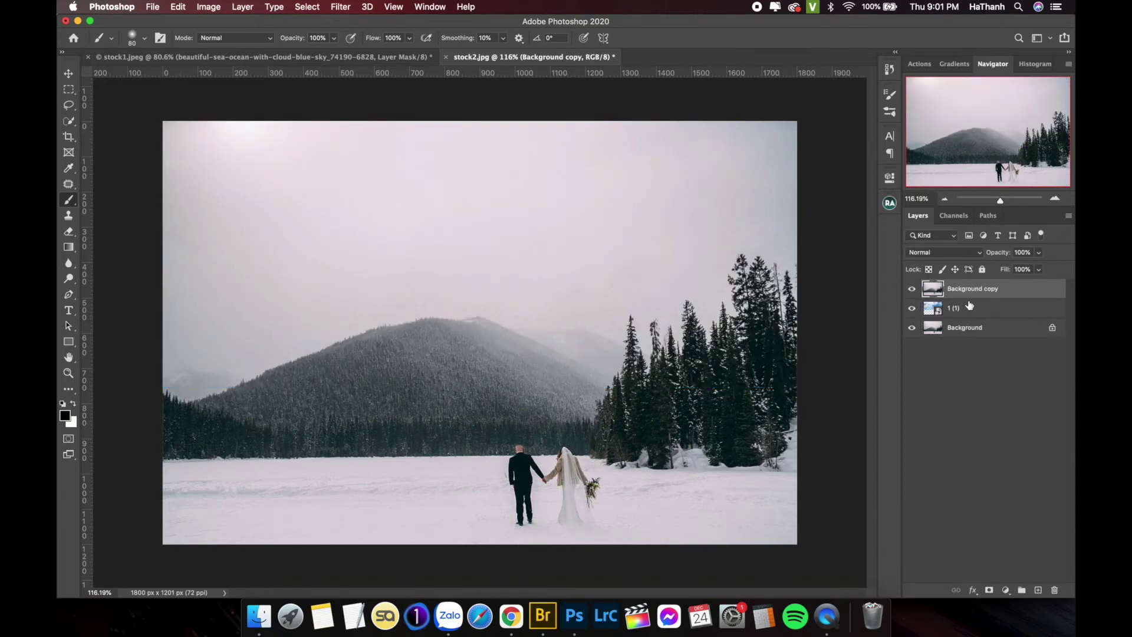
{"action": "double_click", "coordinate": [1002, 288]}
{"action": "left_click_drag", "start_coordinate": [821, 208], "coordinate": [610, 208]}
{"action": "left_click_drag", "start_coordinate": [717, 228], "coordinate": [719, 223]}
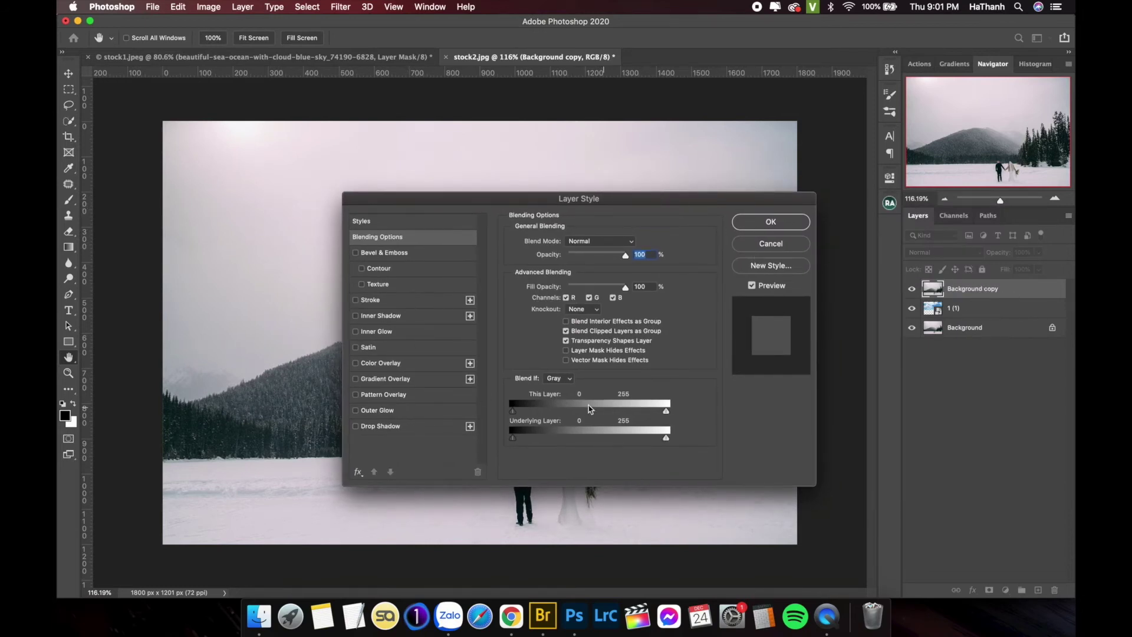
{"action": "key", "text": "alt"}
{"action": "left_click_drag", "start_coordinate": [666, 416], "coordinate": [609, 414]}
{"action": "left_click_drag", "start_coordinate": [673, 208], "coordinate": [1063, 194]}
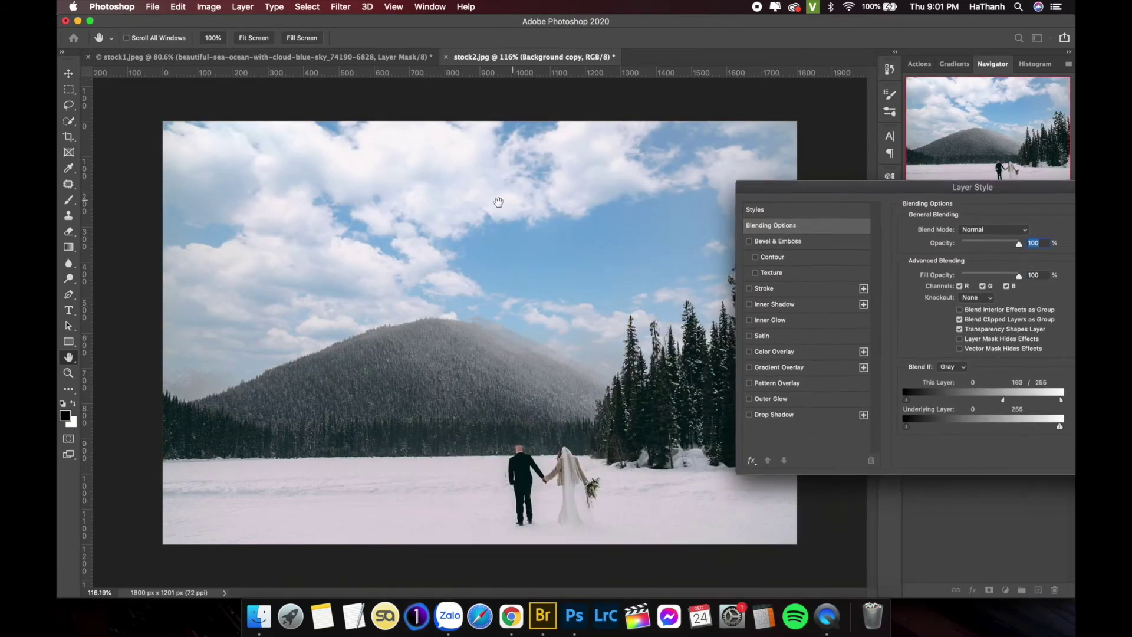
{"action": "mouse_move", "coordinate": [921, 192]}
{"action": "left_mouse_down"}
{"action": "mouse_move", "coordinate": [737, 217]}
{"action": "mouse_move", "coordinate": [923, 206]}
{"action": "left_mouse_up"}
{"action": "left_click_drag", "start_coordinate": [960, 416], "coordinate": [945, 422]}
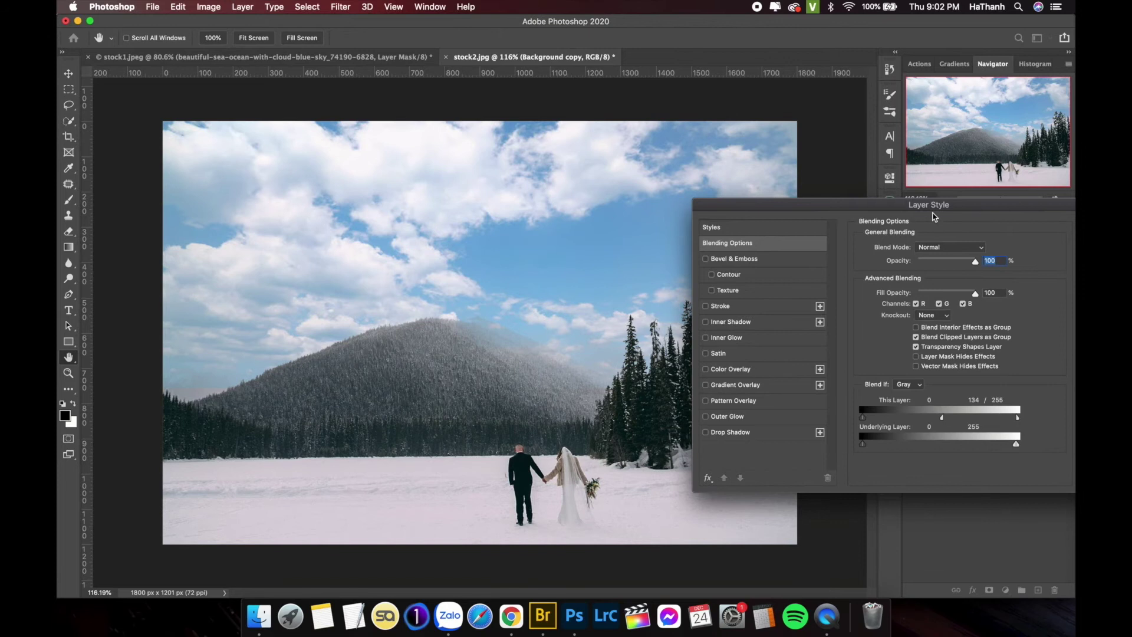
{"action": "left_click_drag", "start_coordinate": [920, 205], "coordinate": [681, 207]}
{"action": "left_click", "coordinate": [882, 247]}
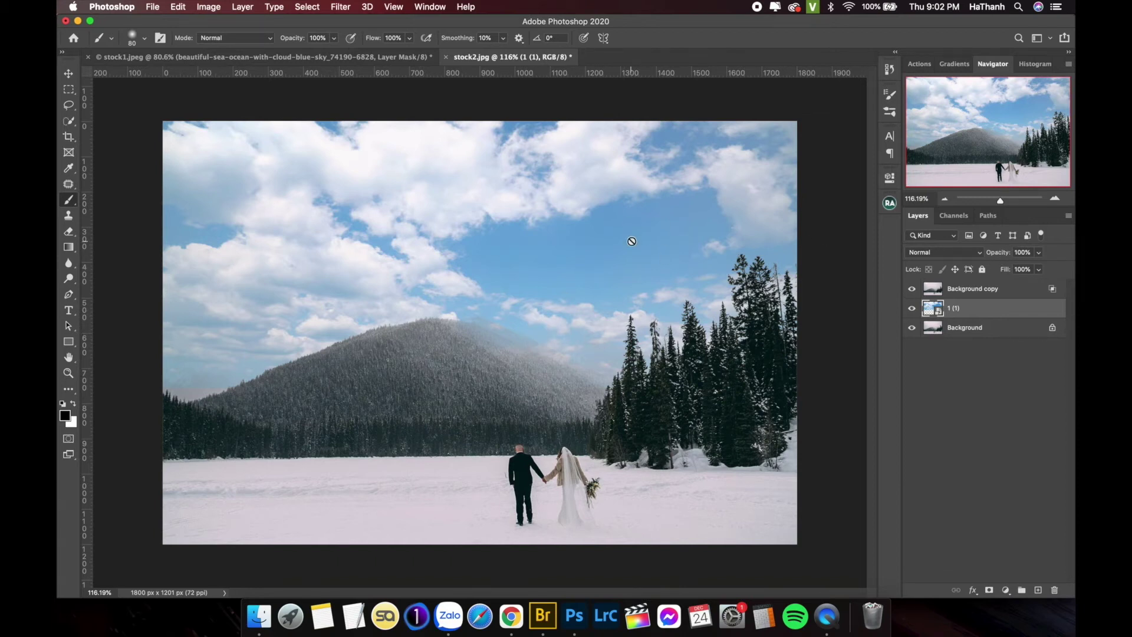
- Lower the cloud layer 1 (1) to 75% opacity and add a white layer mask to it
{"action": "left_click_drag", "start_coordinate": [1004, 255], "coordinate": [992, 258]}
{"action": "scroll", "coordinate": [412, 341], "scroll_direction": "down", "scroll_amount": 1}
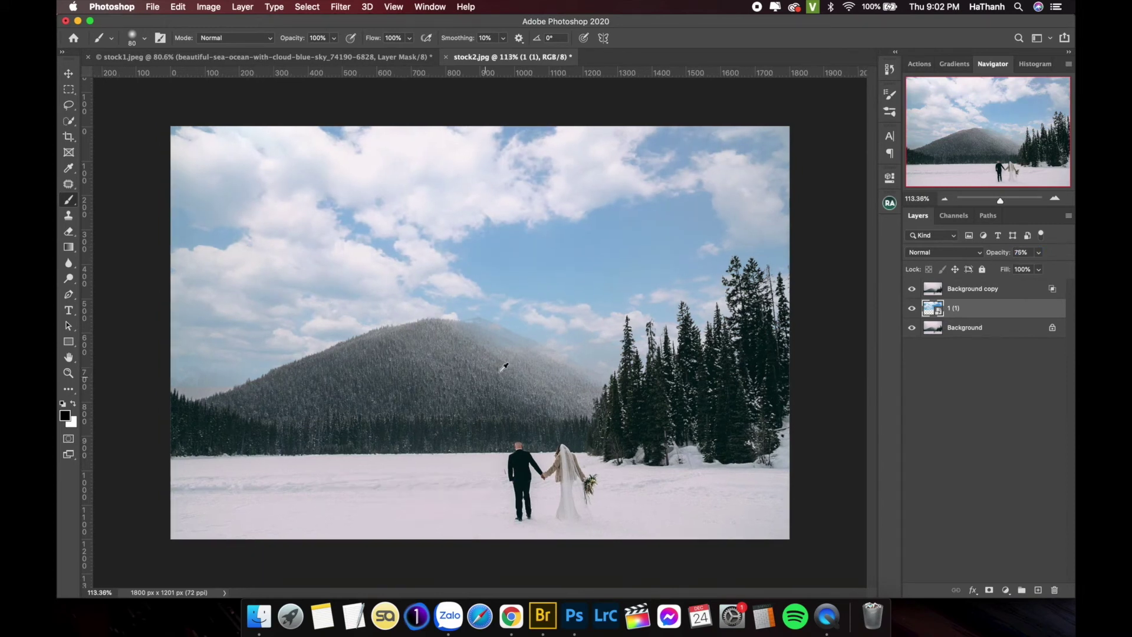
{"action": "left_click", "coordinate": [989, 590]}
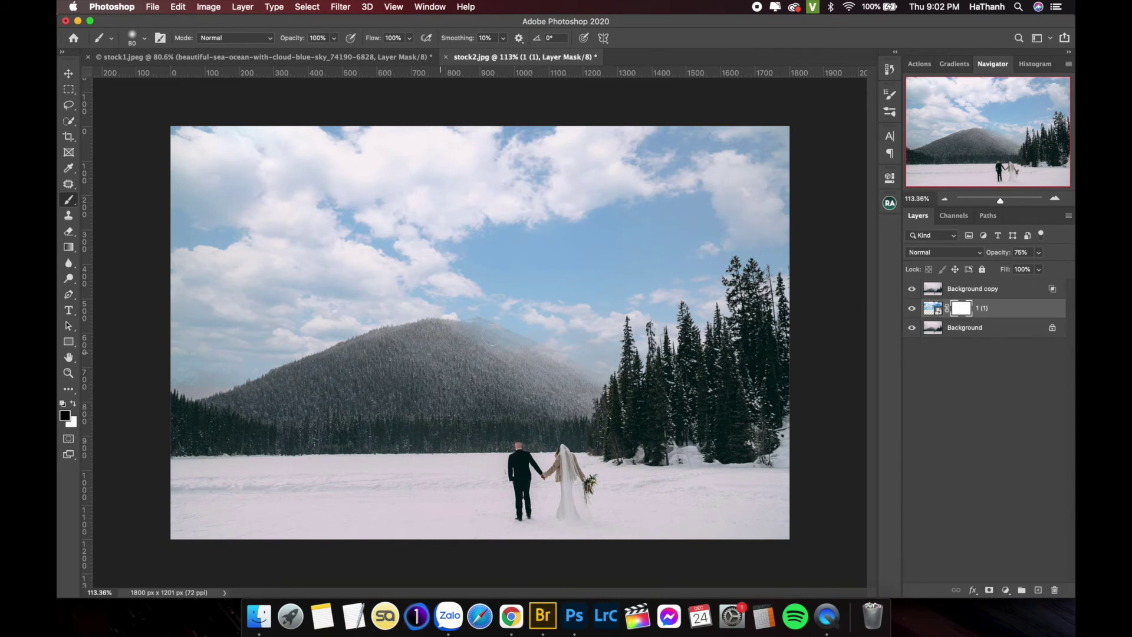
- Set up the Gradient Tool for the cloud mask as a radial gradient in Multiply mode at 20% opacity
{"action": "scroll", "coordinate": [611, 399], "scroll_direction": "up", "scroll_amount": 3}
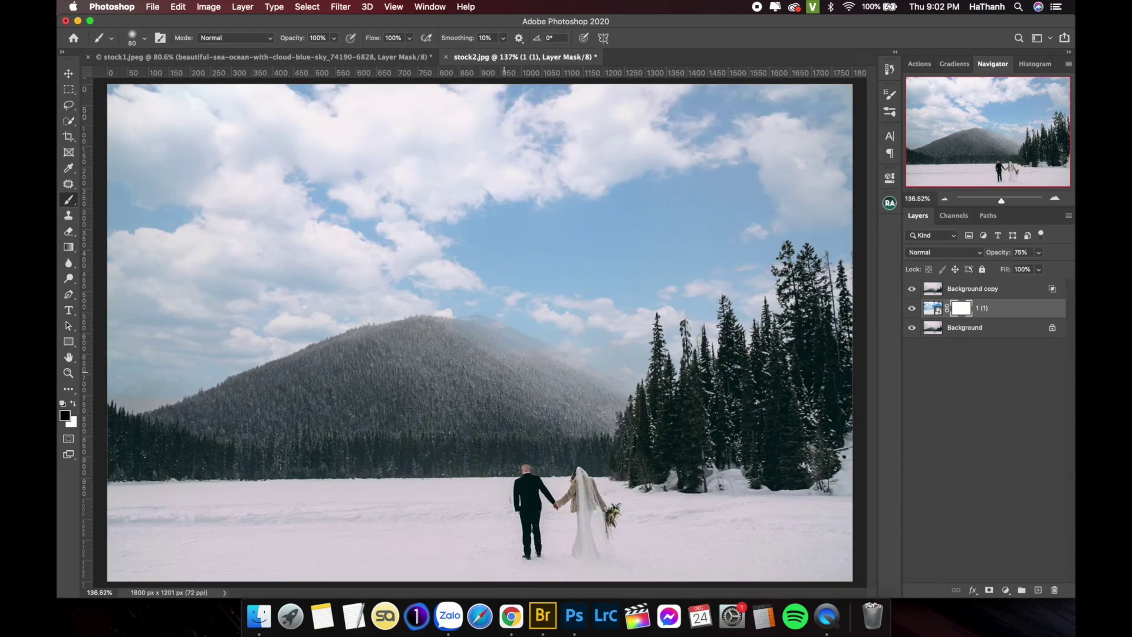
{"action": "key", "text": "g"}
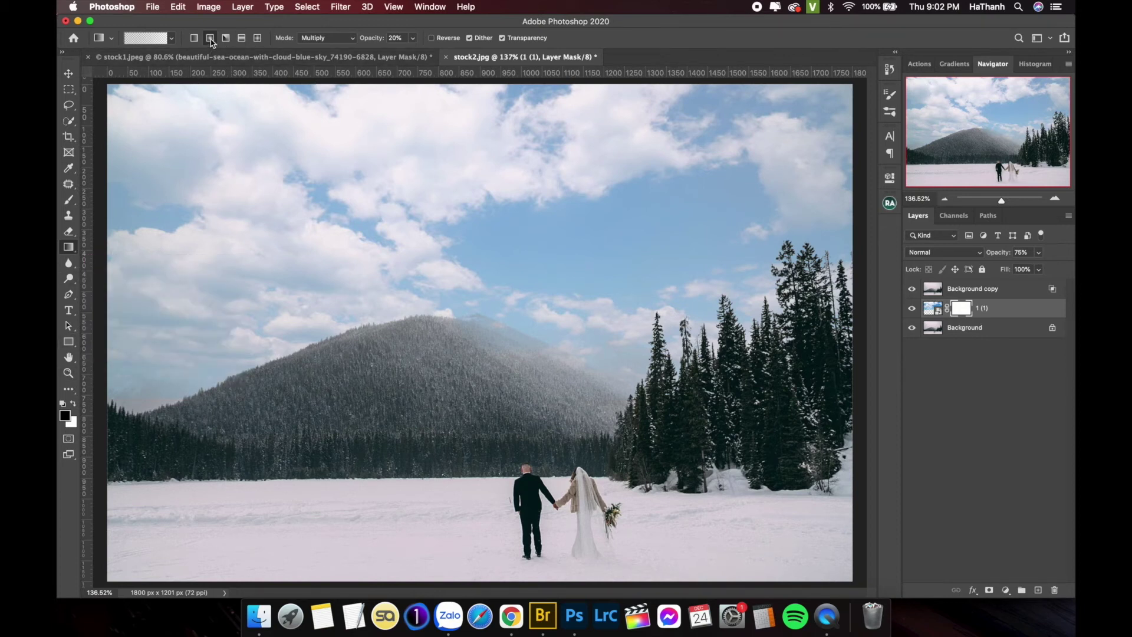
{"action": "right_click", "coordinate": [70, 251]}
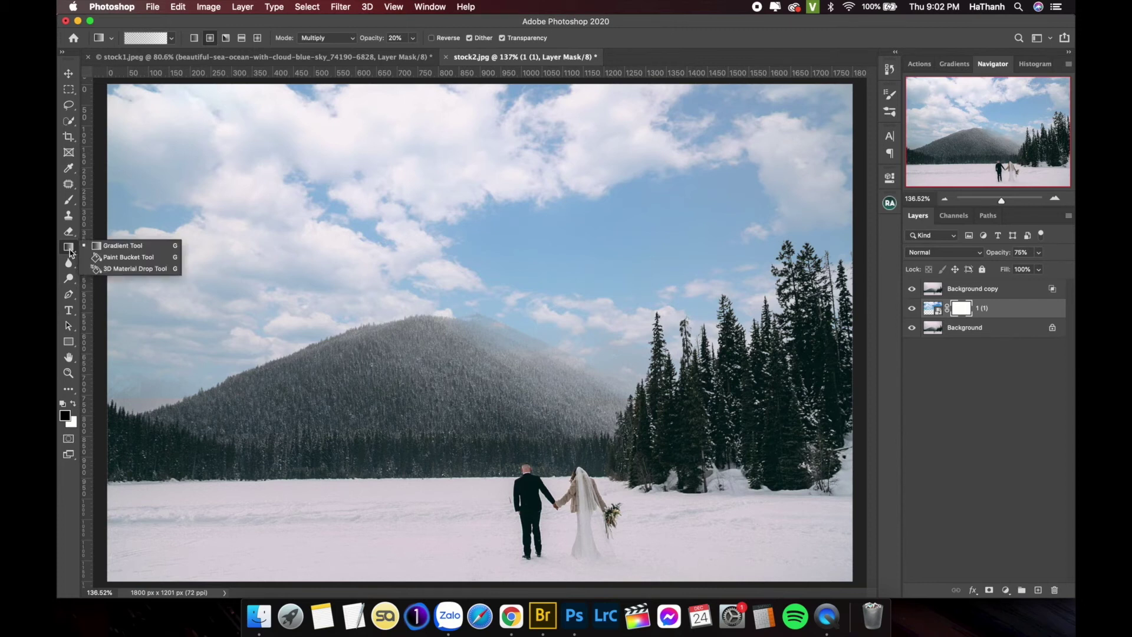
{"action": "left_click", "coordinate": [123, 245]}
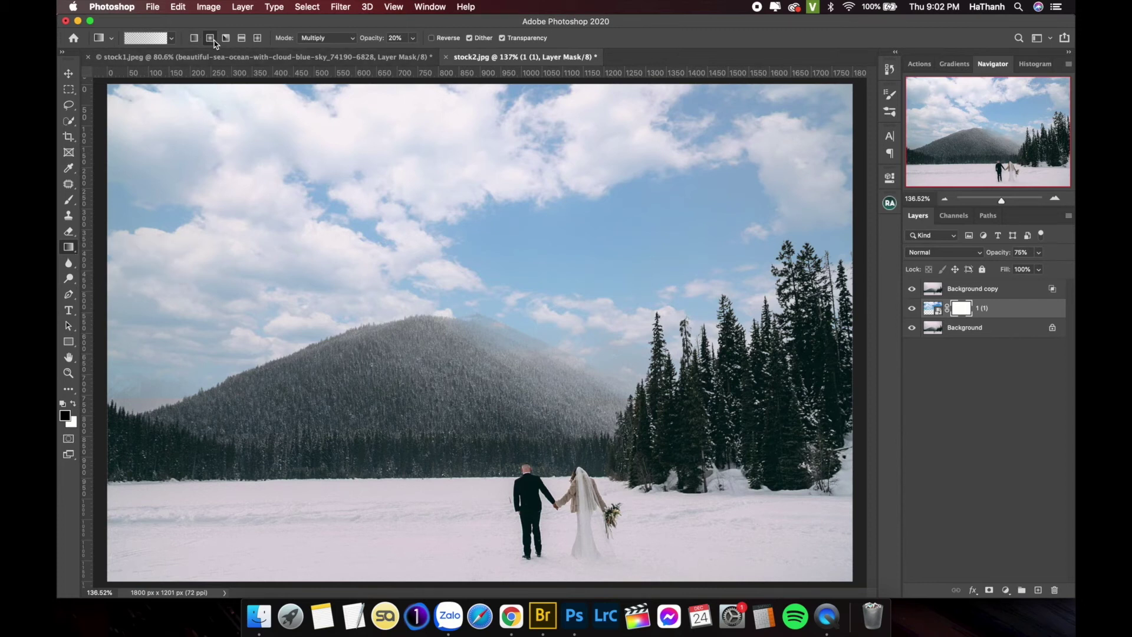
{"action": "left_click", "coordinate": [324, 38]}
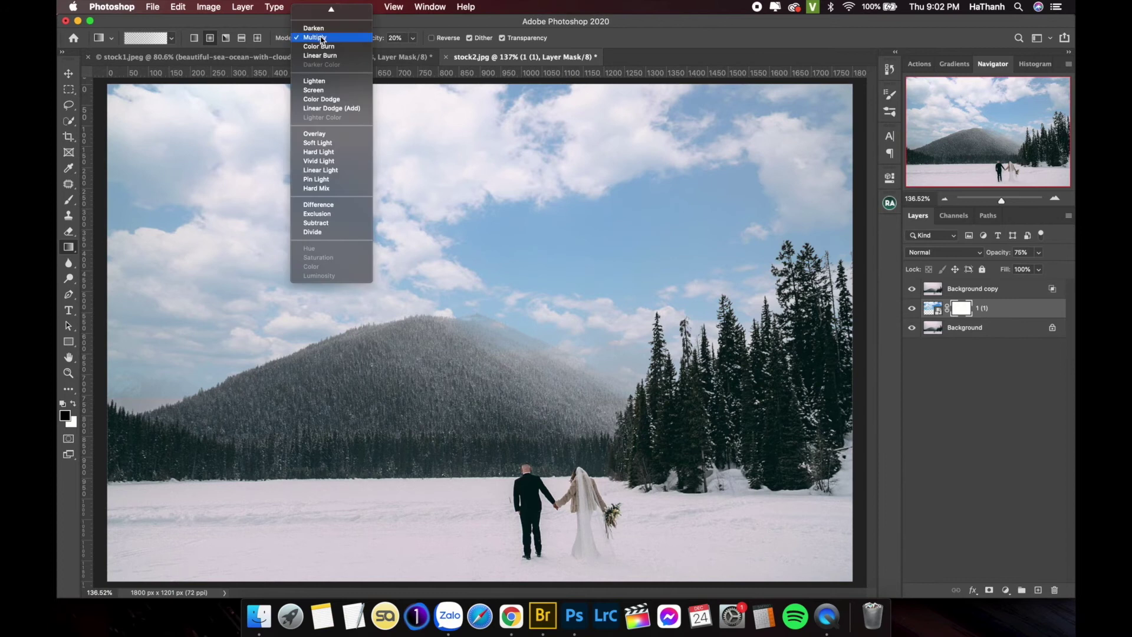
{"action": "left_click", "coordinate": [397, 36]}
- Draw soft radial gradients on the cloud layer's mask above the mountain slope and around the treetops to fade the clouds there
{"action": "scroll", "coordinate": [527, 232], "scroll_direction": "down", "scroll_amount": 1}
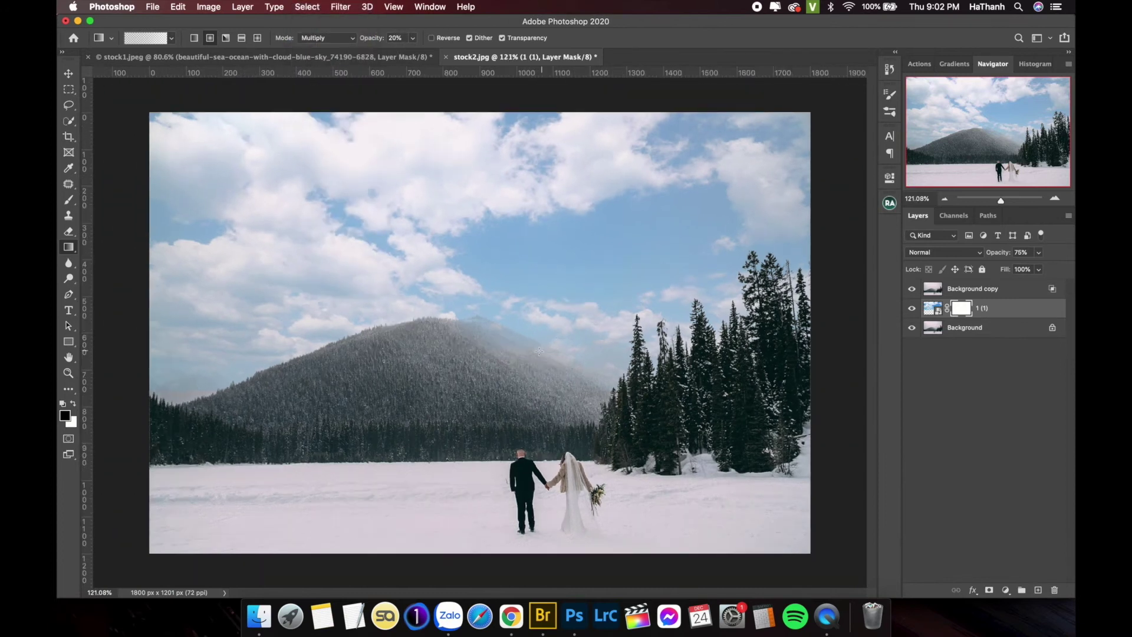
{"action": "left_click_drag", "start_coordinate": [529, 326], "coordinate": [549, 316]}
{"action": "scroll", "coordinate": [717, 308], "scroll_direction": "up", "scroll_amount": 10}
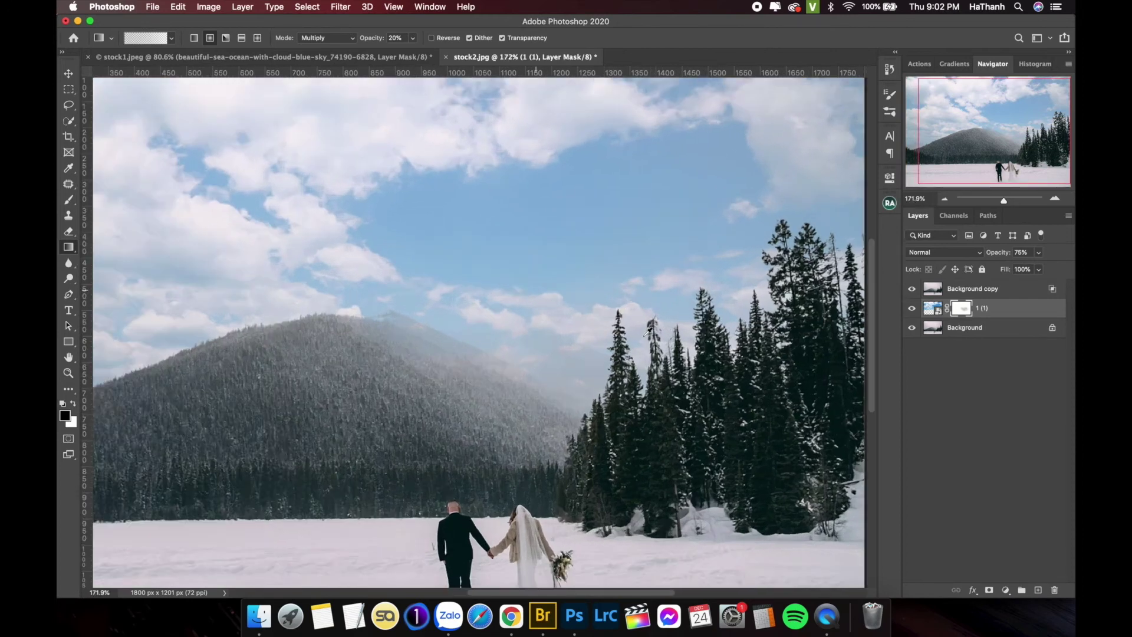
{"action": "left_click_drag", "start_coordinate": [638, 342], "coordinate": [711, 251]}
{"action": "scroll", "coordinate": [711, 251], "scroll_direction": "down", "scroll_amount": 6}
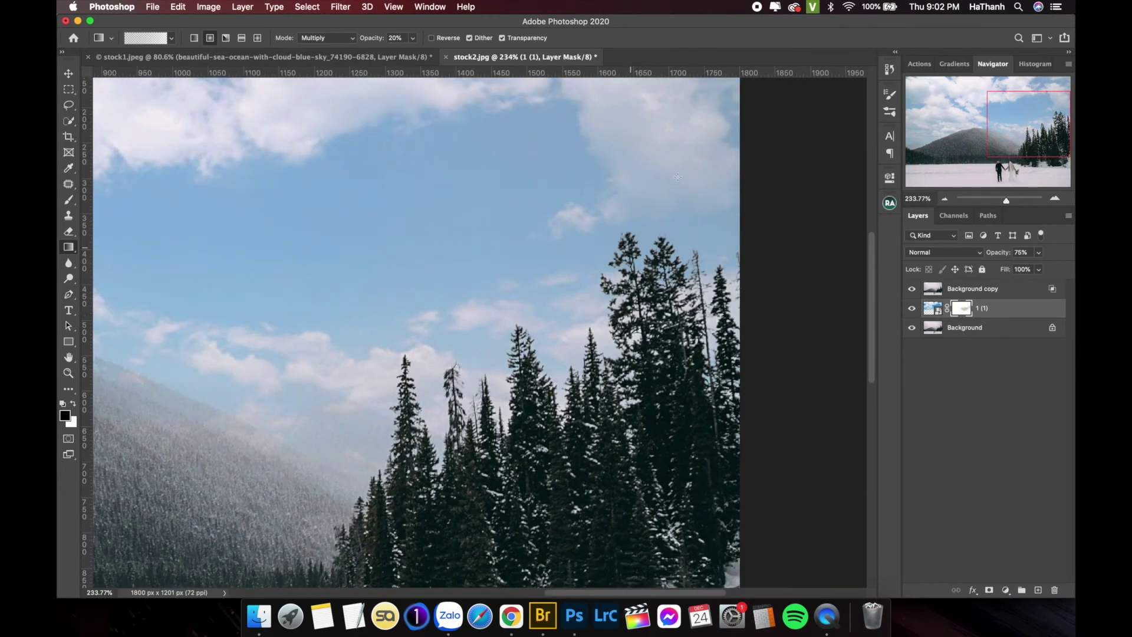
{"action": "scroll", "coordinate": [490, 331], "scroll_direction": "left", "scroll_amount": 10}
{"action": "scroll", "coordinate": [490, 331], "scroll_direction": "up", "scroll_amount": 3}
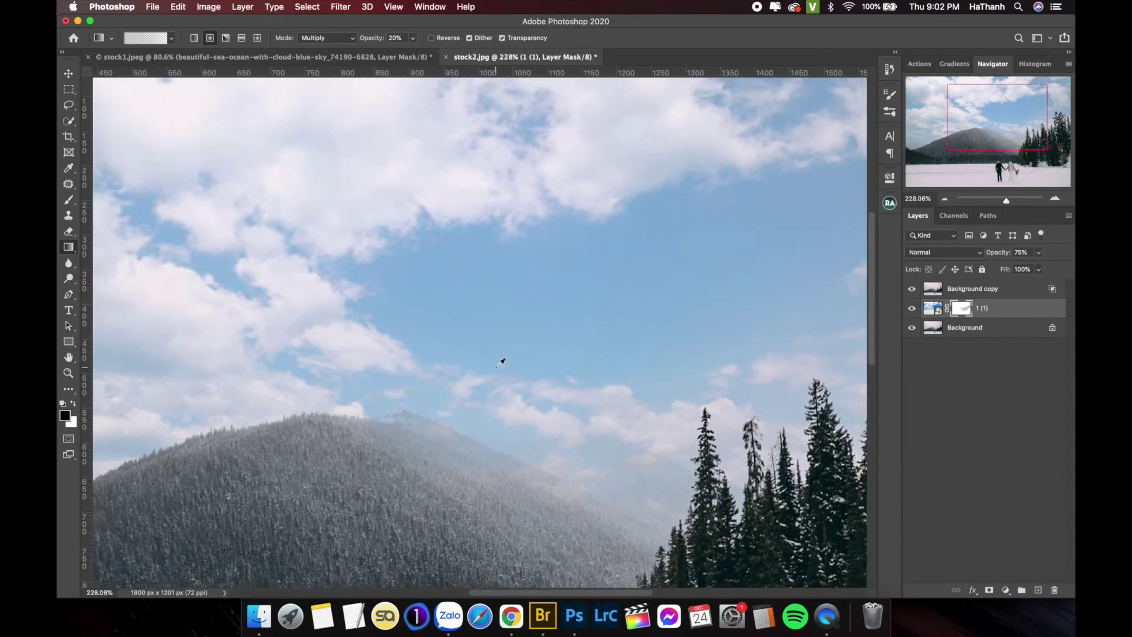
{"action": "scroll", "coordinate": [442, 388], "scroll_direction": "down", "scroll_amount": 4}
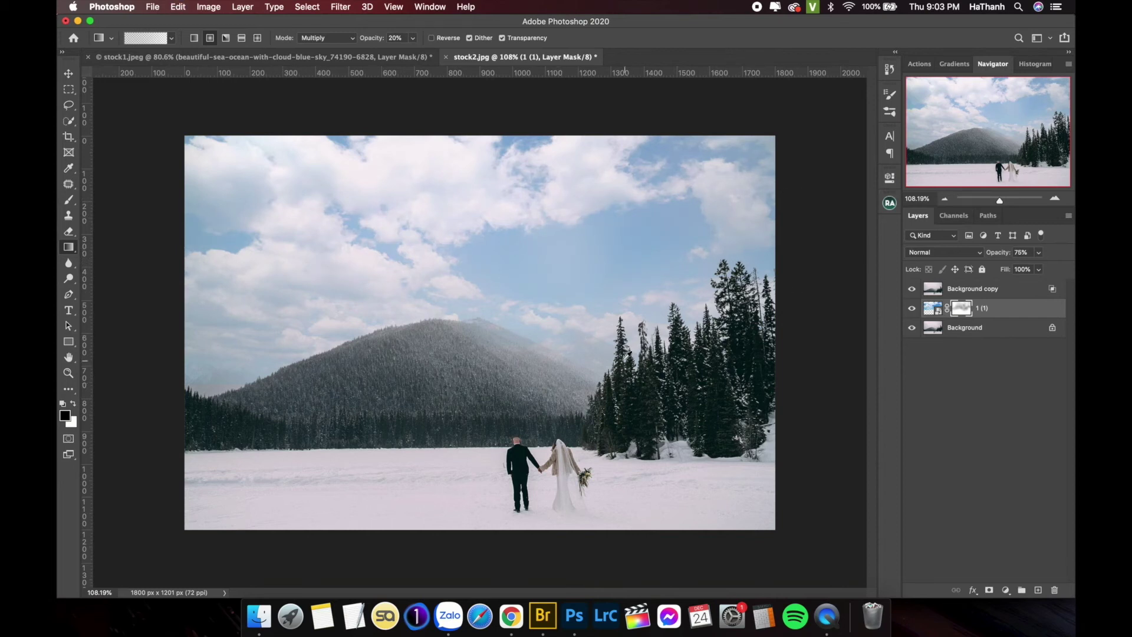
- Brush black on the cloud layer's mask over the hazy distant ridge between the mountain and the trees
{"action": "scroll", "coordinate": [512, 354], "scroll_direction": "up", "scroll_amount": 2}
{"action": "key", "text": "b"}
{"action": "scroll", "coordinate": [580, 355], "scroll_direction": "up", "scroll_amount": 2}
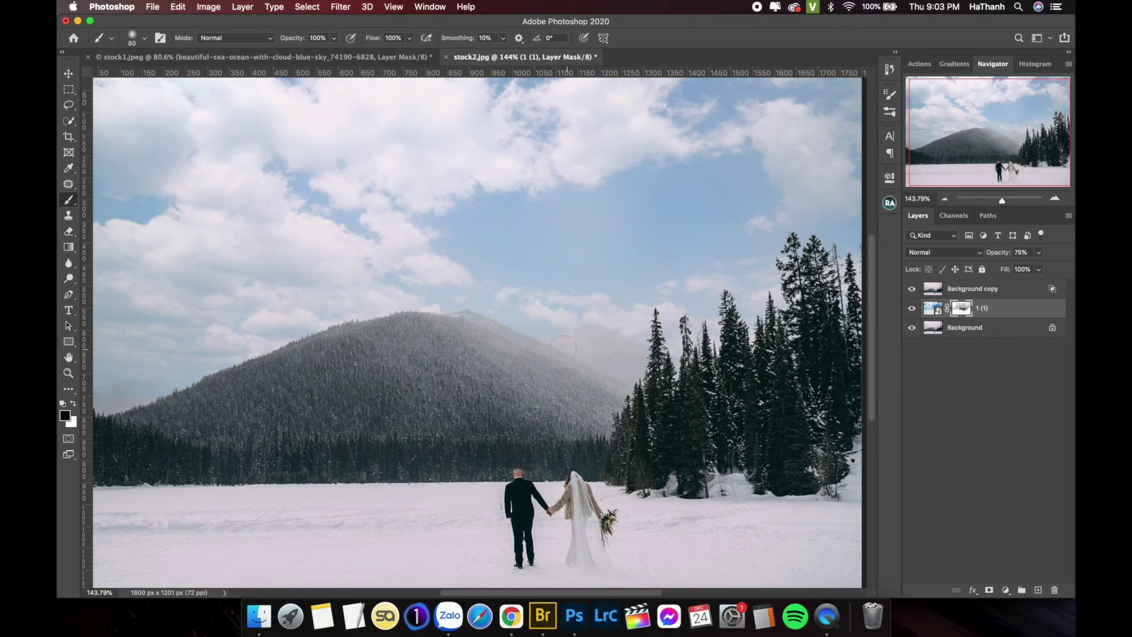
{"action": "scroll", "coordinate": [637, 351], "scroll_direction": "down", "scroll_amount": 1}
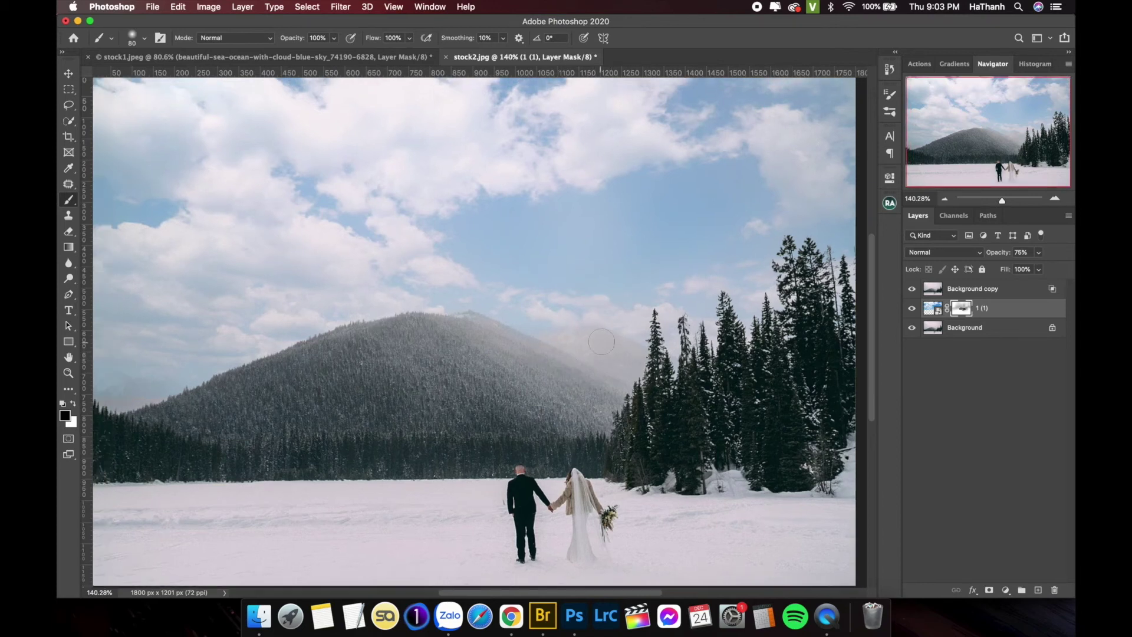
- Fade the blue sky above the mountain further with radial gradients on the cloud layer's mask
{"action": "key", "text": "g"}
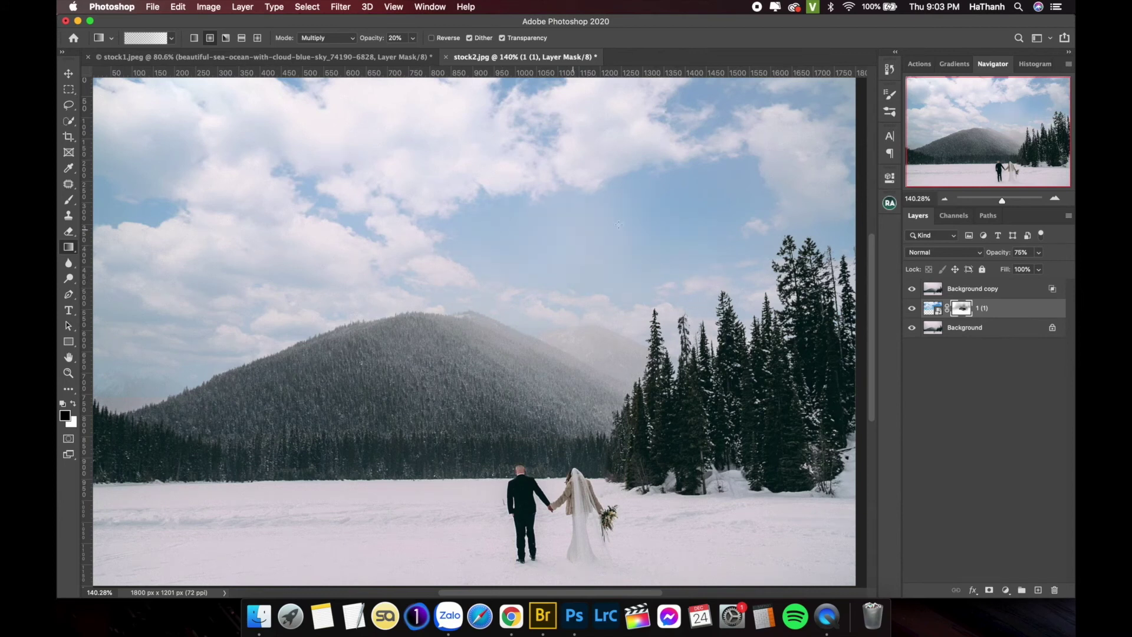
{"action": "scroll", "coordinate": [719, 219], "scroll_direction": "down", "scroll_amount": 5}
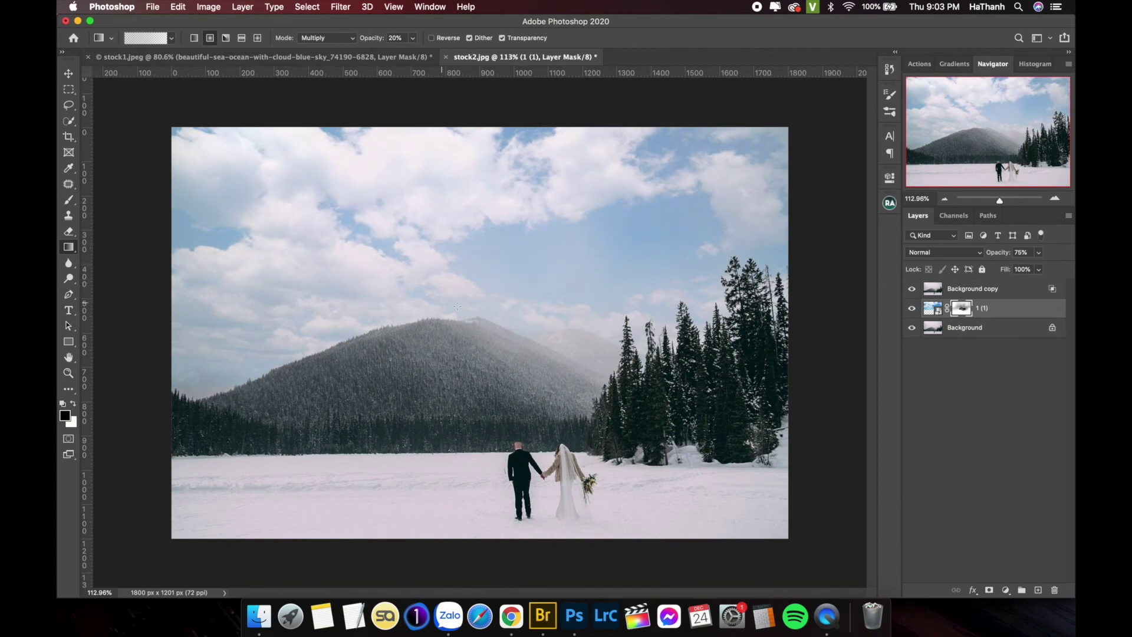
{"action": "scroll", "coordinate": [657, 296], "scroll_direction": "down", "scroll_amount": 1}
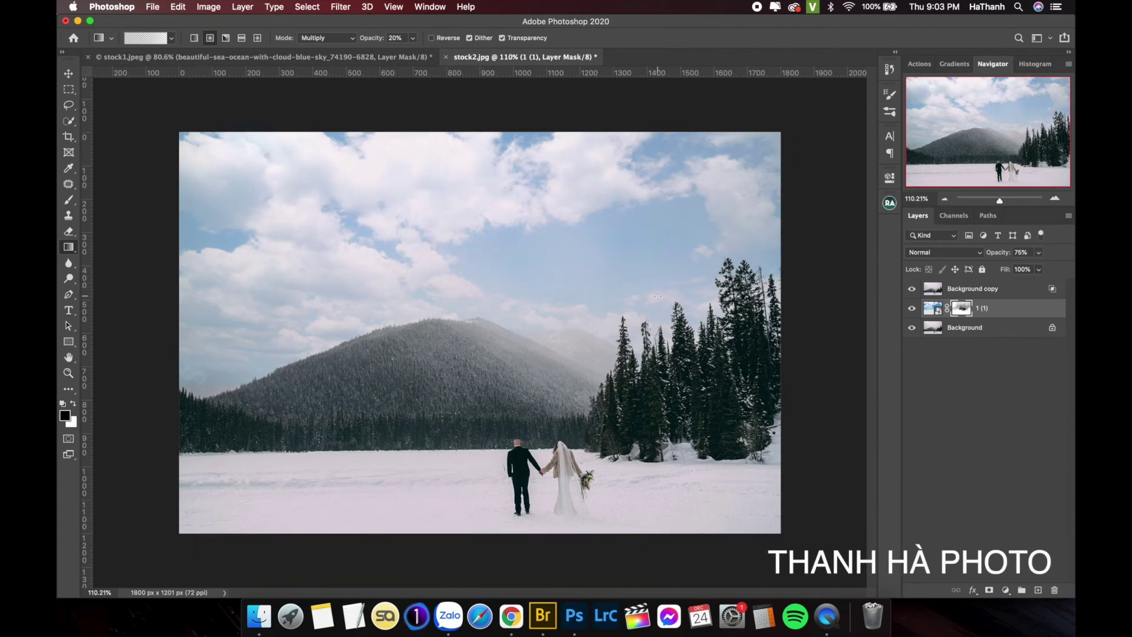
- Make the cloud layer's image the editing target instead of its mask and check the blend along the mountain
{"action": "key", "text": "super+2"}
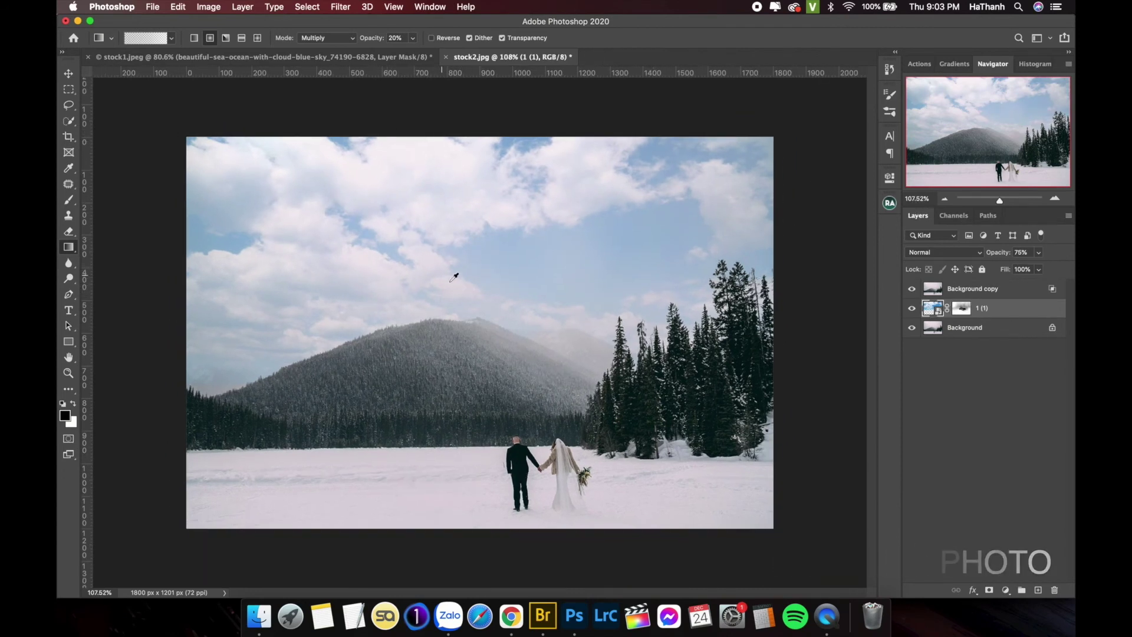
{"action": "scroll", "coordinate": [482, 335], "scroll_direction": "up", "scroll_amount": 2}
{"action": "scroll", "coordinate": [409, 353], "scroll_direction": "up", "scroll_amount": 4}
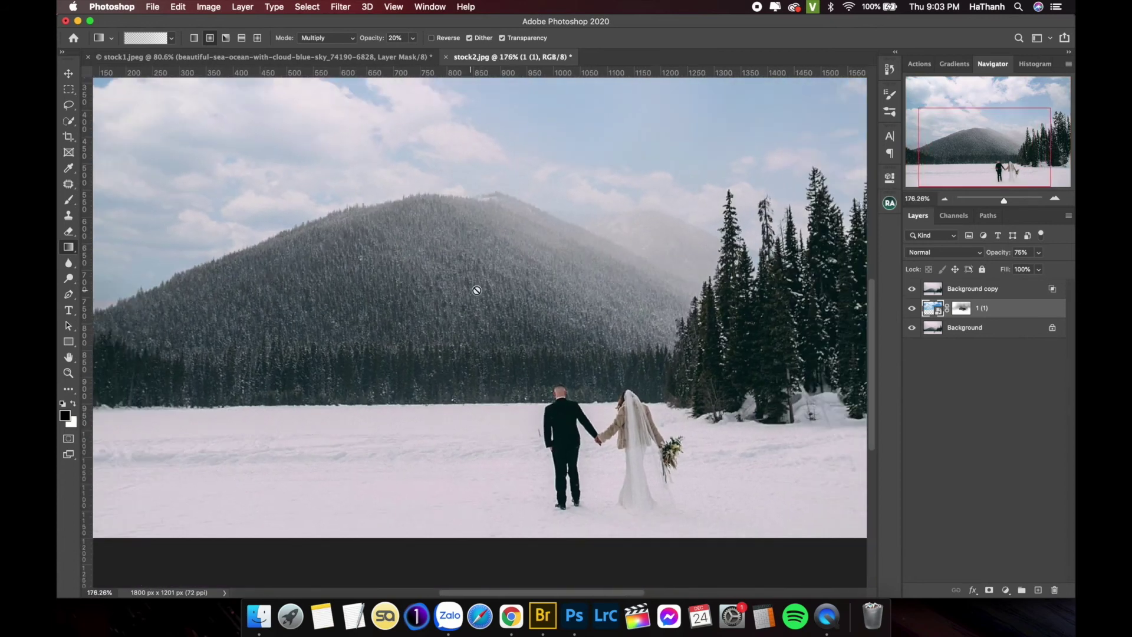
{"action": "scroll", "coordinate": [422, 304], "scroll_direction": "down", "scroll_amount": 4}
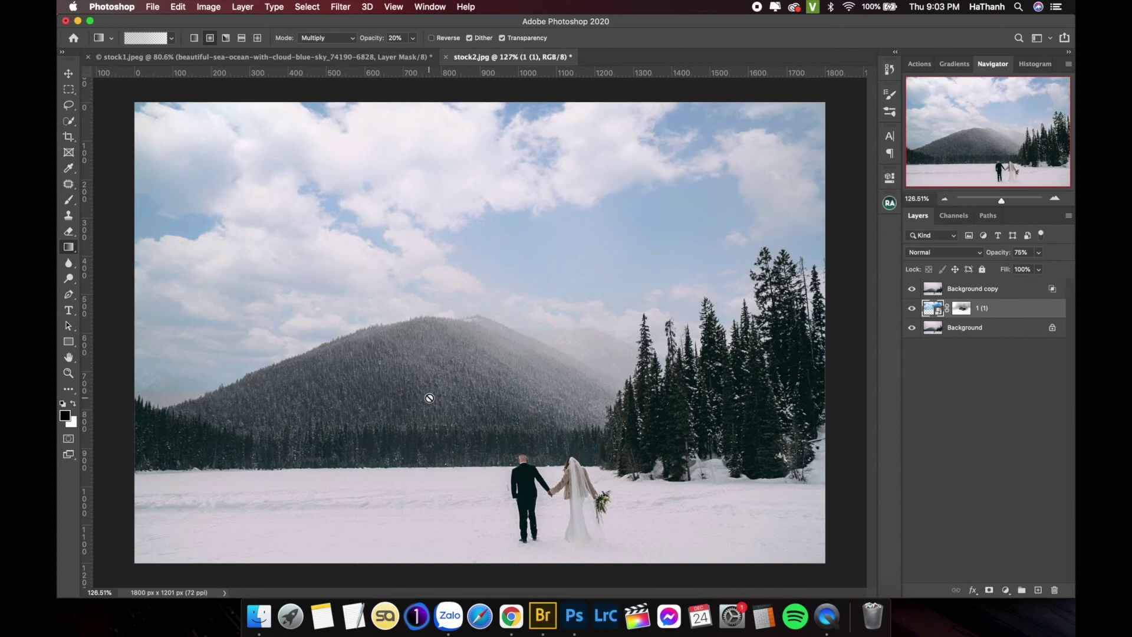
{"action": "left_click", "coordinate": [342, 7]}
{"action": "mouse_move", "coordinate": [409, 152]}
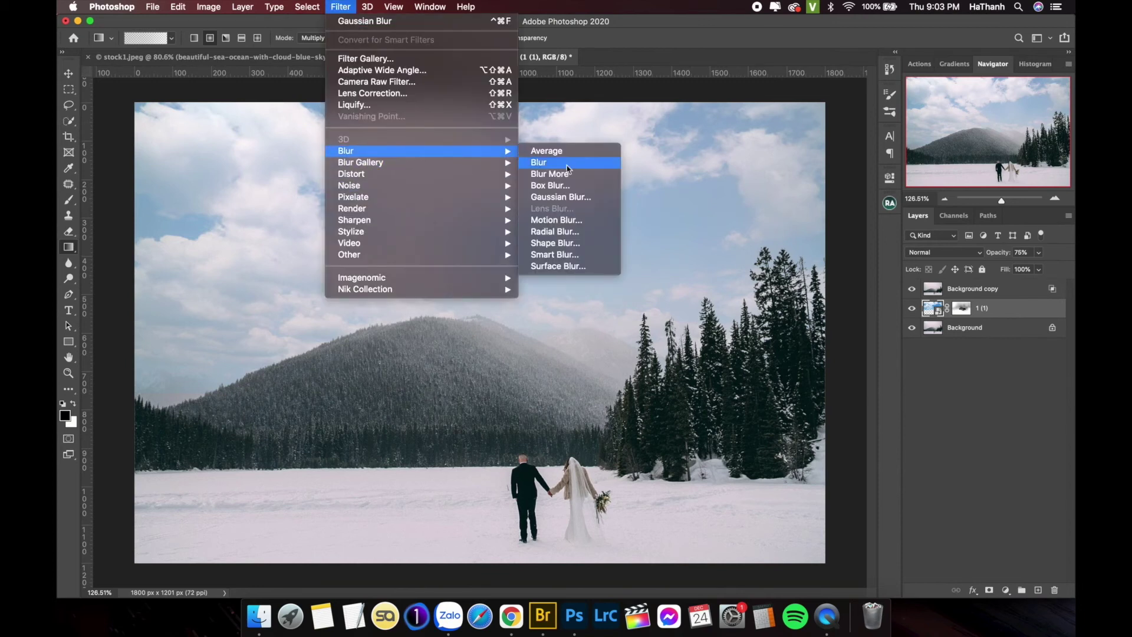
{"action": "left_click", "coordinate": [564, 199]}
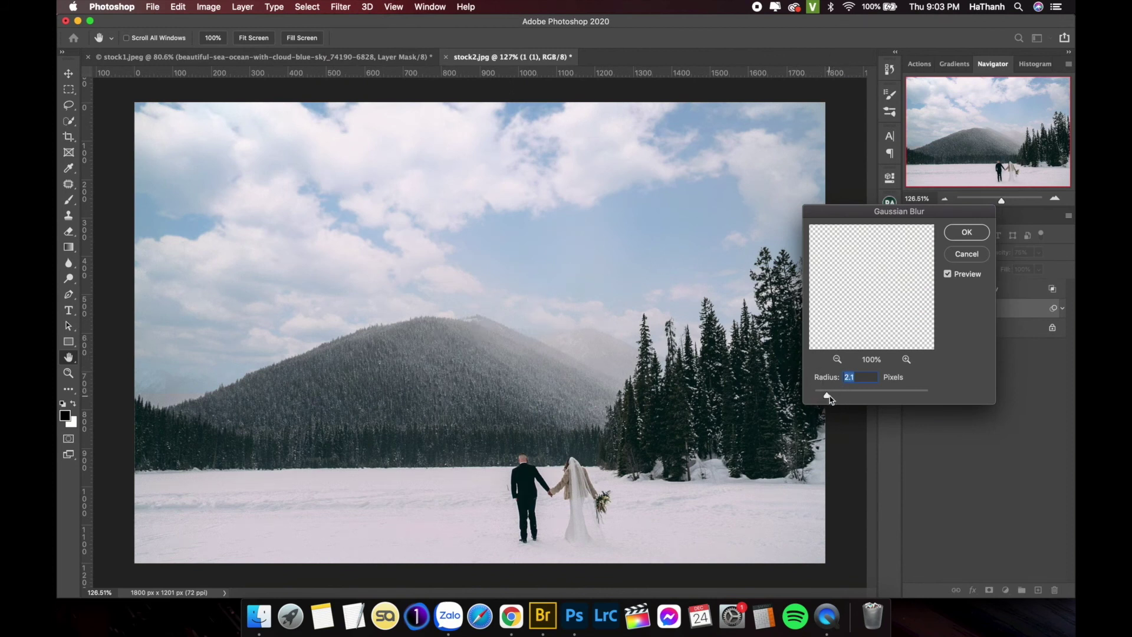
{"action": "left_click_drag", "start_coordinate": [897, 216], "coordinate": [810, 219]}
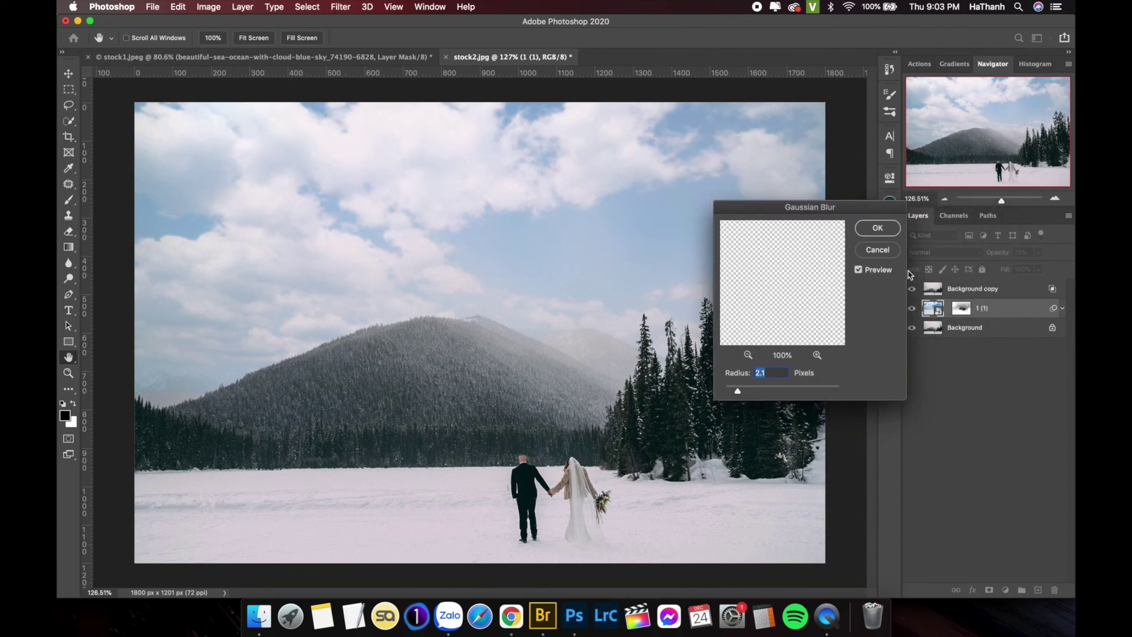
{"action": "left_click", "coordinate": [878, 256]}
- Apply a Gaussian Blur with a 3.0-pixel radius to the cloud layer, comparing it with the preview toggled
{"action": "left_click", "coordinate": [341, 7]}
{"action": "mouse_move", "coordinate": [498, 162]}
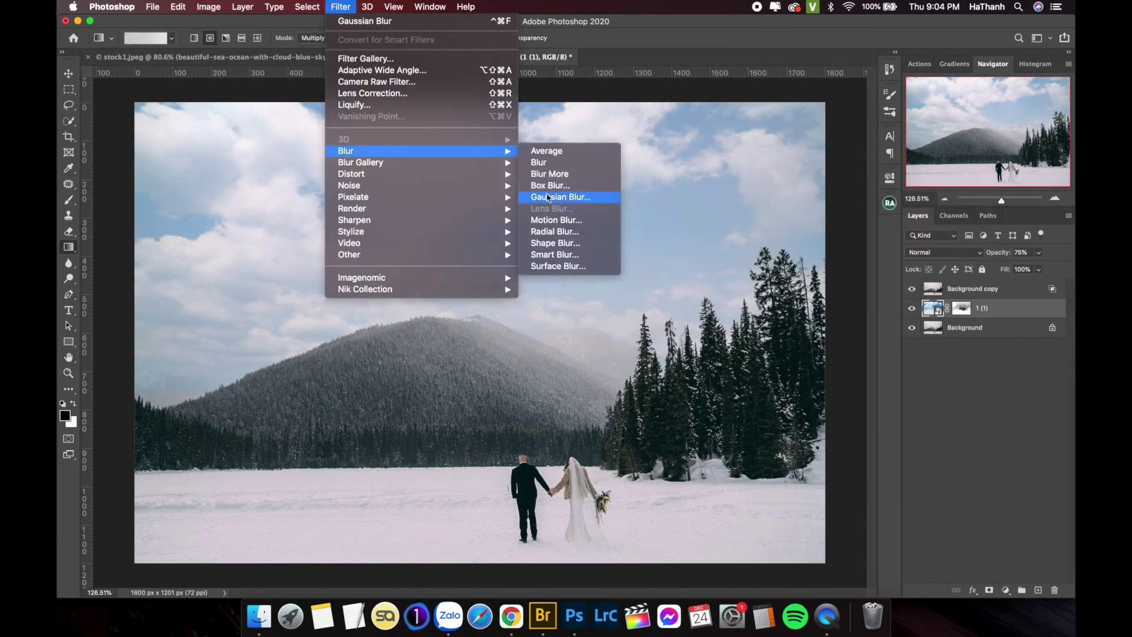
{"action": "left_click", "coordinate": [550, 198]}
{"action": "left_click_drag", "start_coordinate": [729, 199], "coordinate": [776, 276]}
{"action": "left_click_drag", "start_coordinate": [719, 457], "coordinate": [724, 458]}
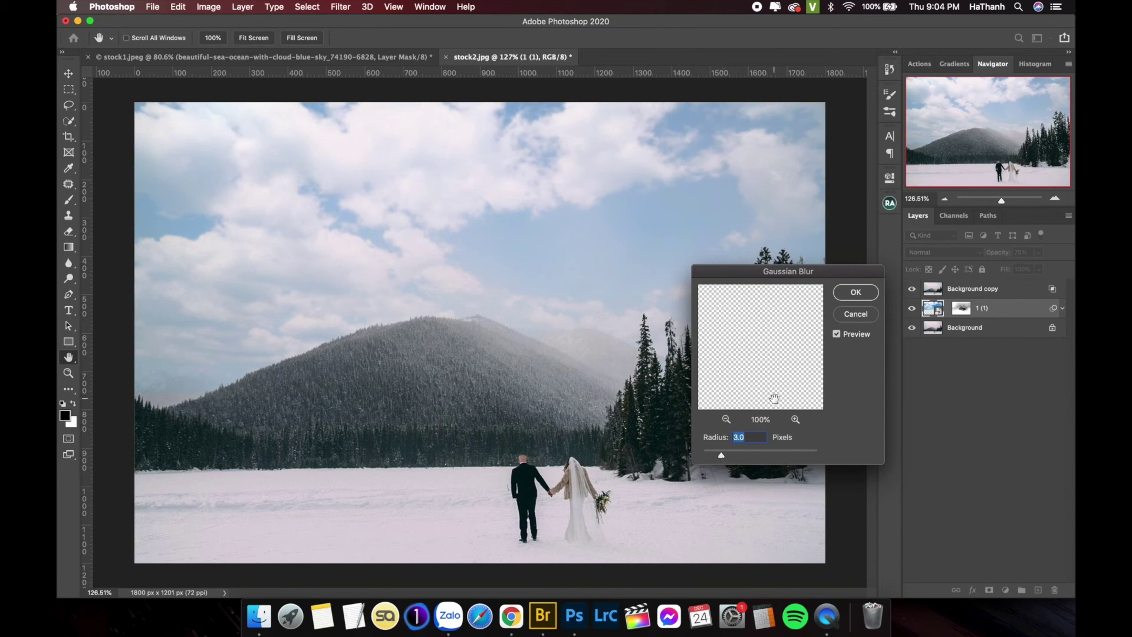
{"action": "left_click", "coordinate": [838, 335]}
{"action": "left_click", "coordinate": [864, 291]}
{"action": "key", "text": "g"}
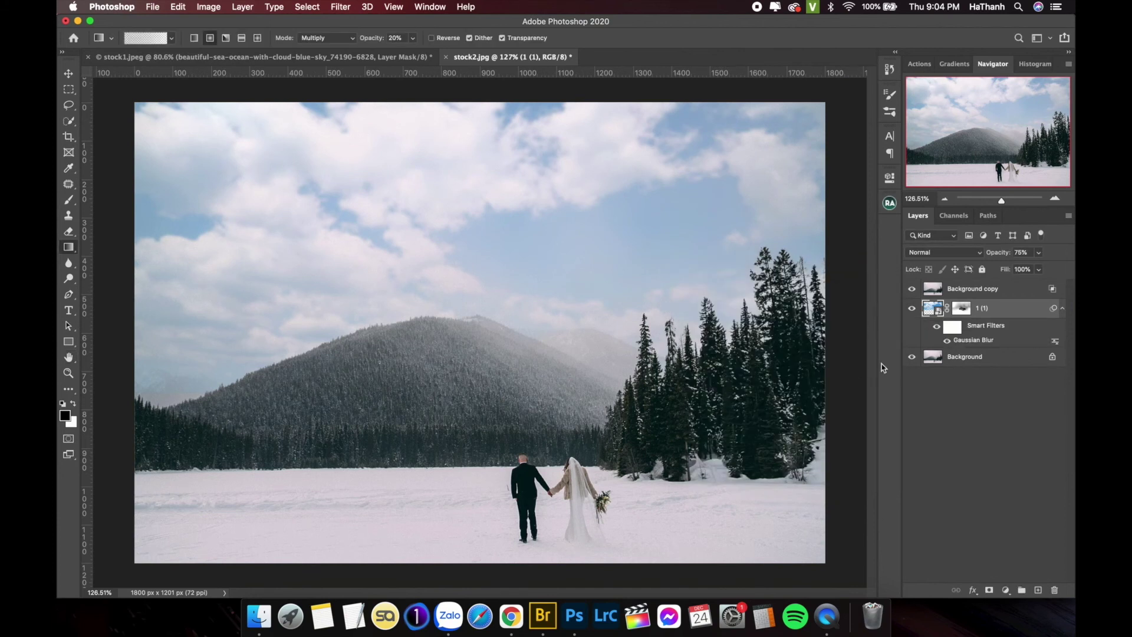
- Add a Hue/Saturation adjustment layer above the cloud layer with Hue -3 and Saturation +38
{"action": "scroll", "coordinate": [613, 334], "scroll_direction": "down", "scroll_amount": 5}
{"action": "scroll", "coordinate": [433, 316], "scroll_direction": "up", "scroll_amount": 3}
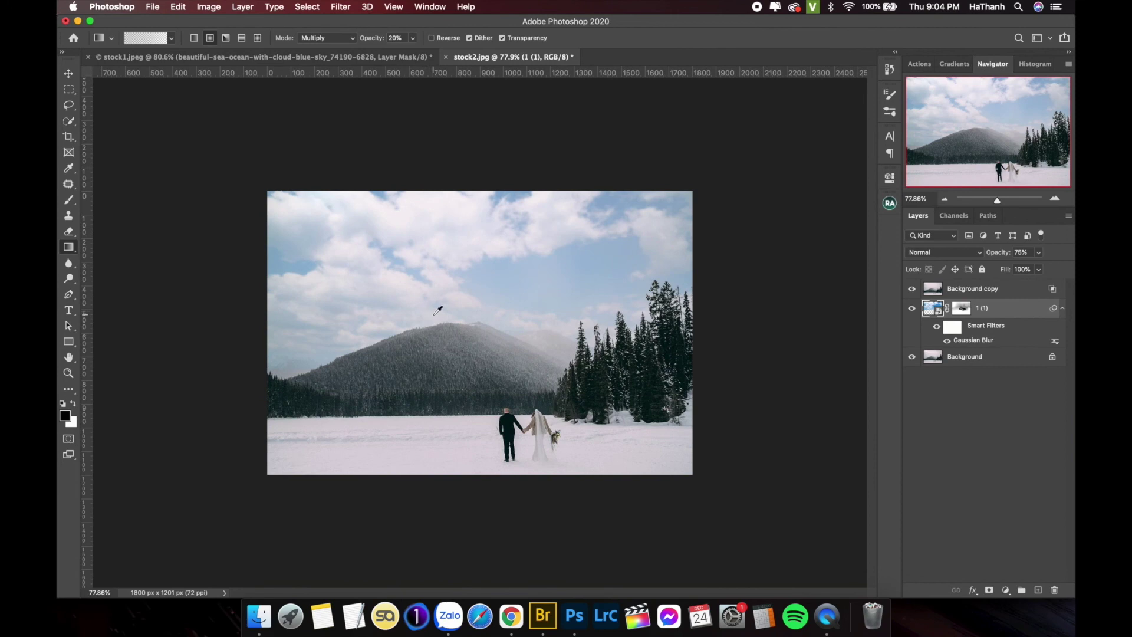
{"action": "scroll", "coordinate": [444, 260], "scroll_direction": "up", "scroll_amount": 1}
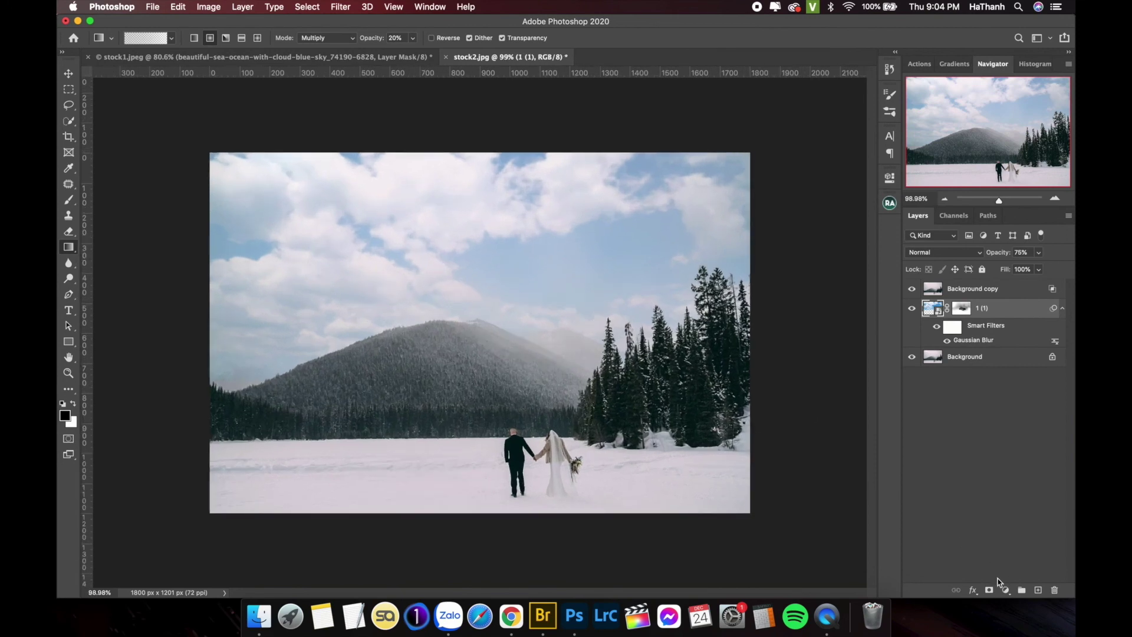
{"action": "left_click", "coordinate": [1006, 589]}
{"action": "left_click", "coordinate": [1002, 454]}
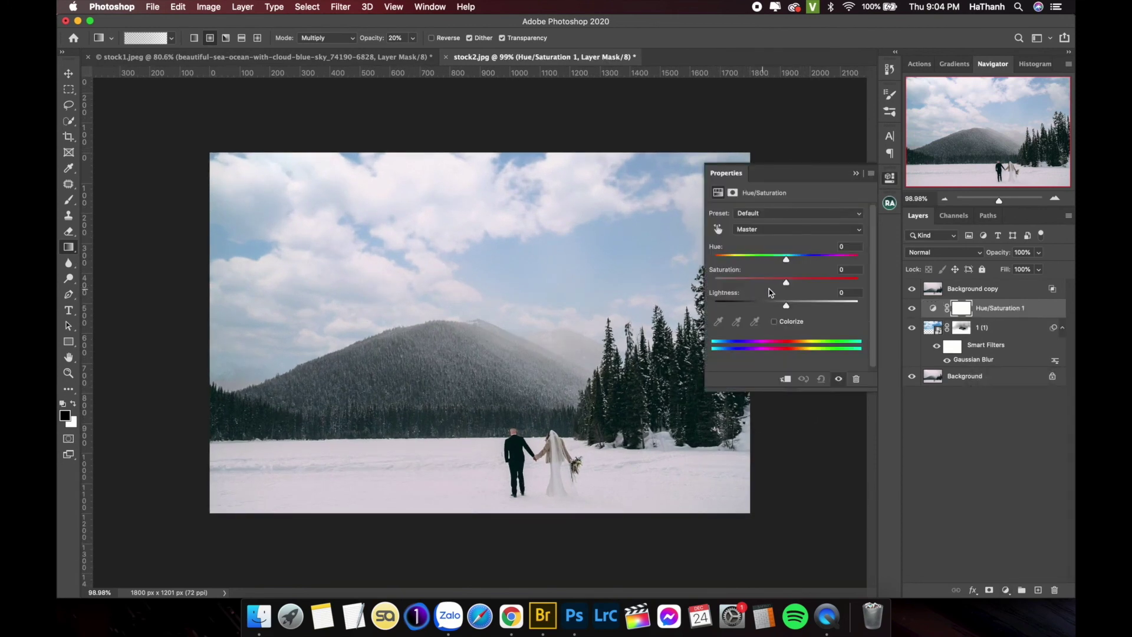
{"action": "left_click_drag", "start_coordinate": [792, 285], "coordinate": [809, 284]}
{"action": "left_click_drag", "start_coordinate": [787, 260], "coordinate": [784, 261]}
{"action": "scroll", "coordinate": [459, 238], "scroll_direction": "up", "scroll_amount": 2}
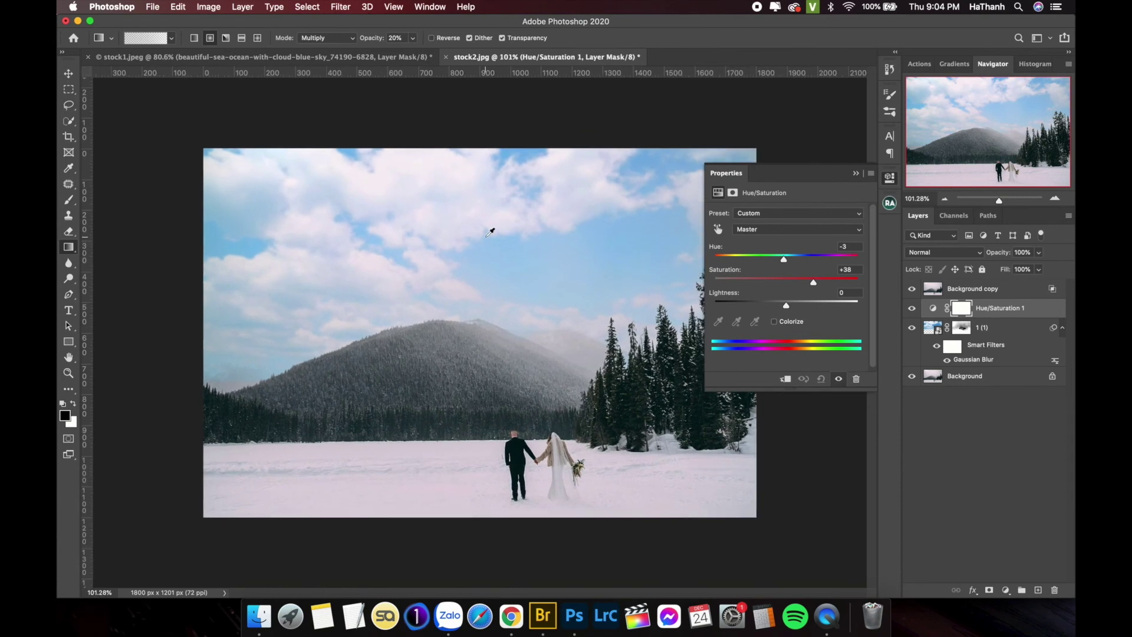
- Set the Hue/Saturation adjustment to Hue 0 and Saturation +26, and clip it to the cloud layer below
{"action": "mouse_move", "coordinate": [784, 261]}
{"action": "left_mouse_down"}
{"action": "mouse_move", "coordinate": [810, 261]}
{"action": "mouse_move", "coordinate": [792, 260]}
{"action": "left_mouse_up"}
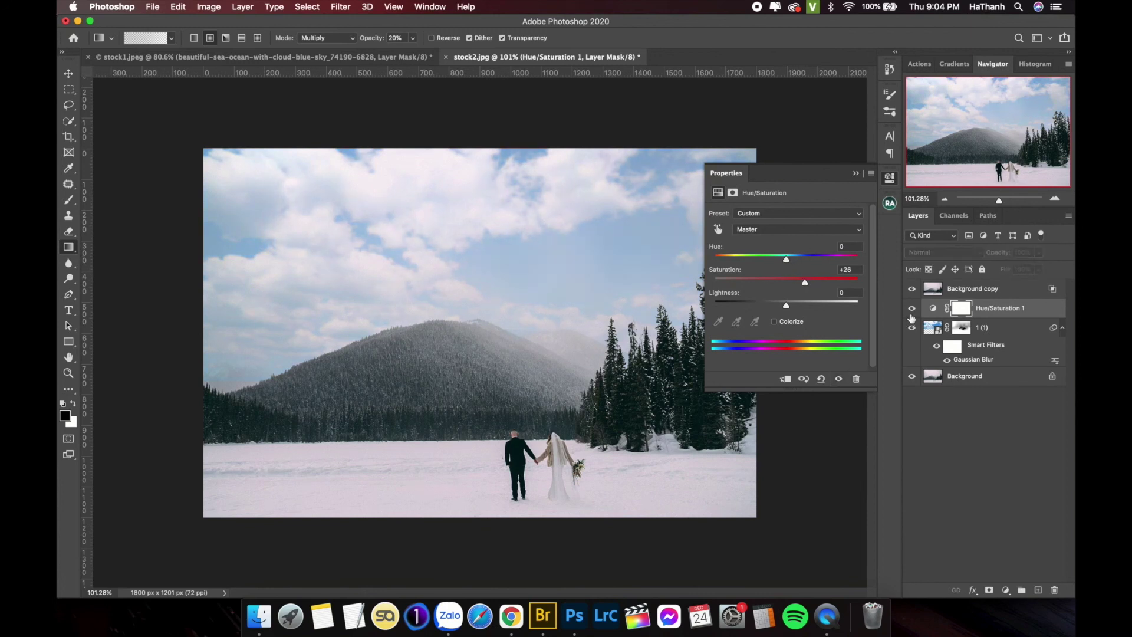
{"action": "scroll", "coordinate": [611, 323], "scroll_direction": "down", "scroll_amount": 1}
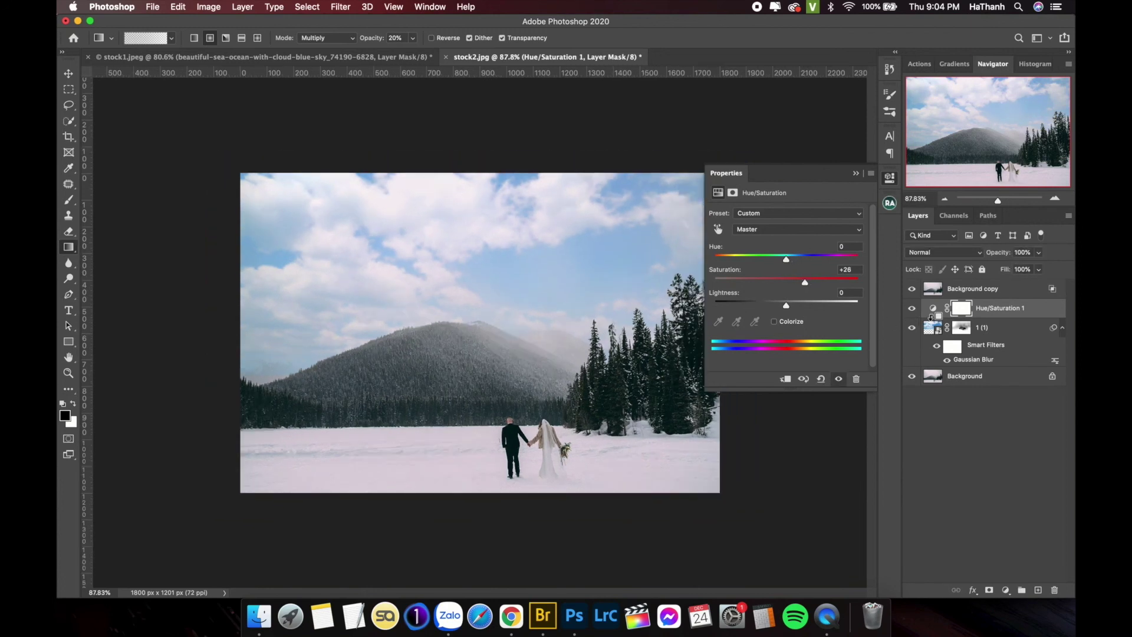
{"action": "right_click", "coordinate": [1015, 313]}
{"action": "left_click", "coordinate": [924, 298]}
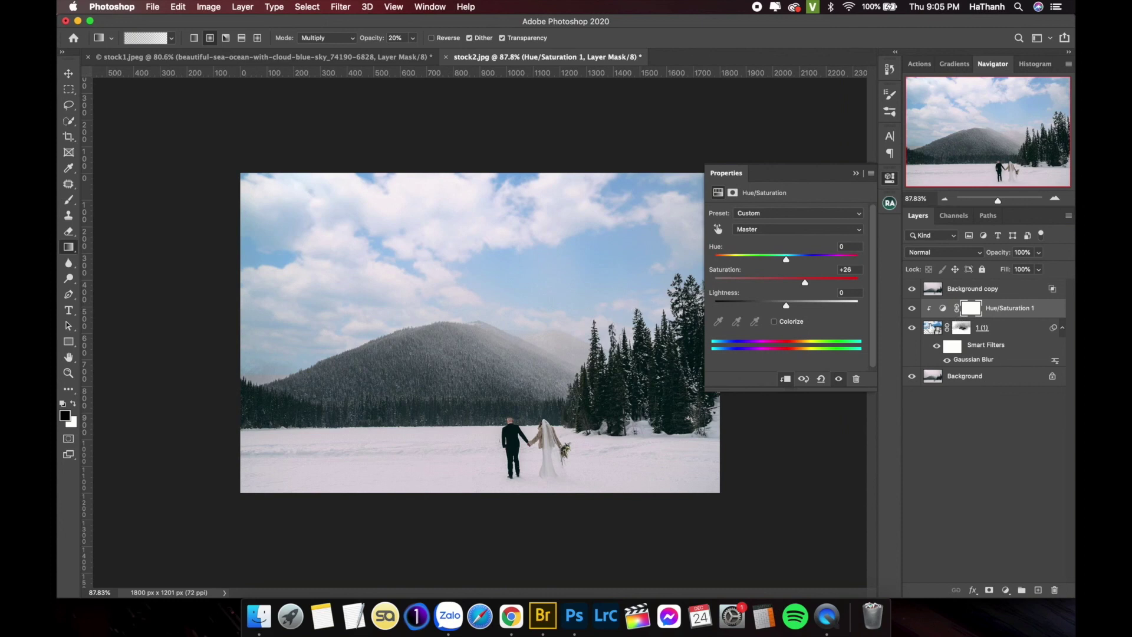
- Collapse the adjustment properties and compare the original photo with the edited sky by repeatedly toggling the other layers' visibility
{"action": "scroll", "coordinate": [584, 265], "scroll_direction": "up", "scroll_amount": 2}
{"action": "left_click", "coordinate": [912, 377]}
{"action": "left_click", "coordinate": [913, 377]}
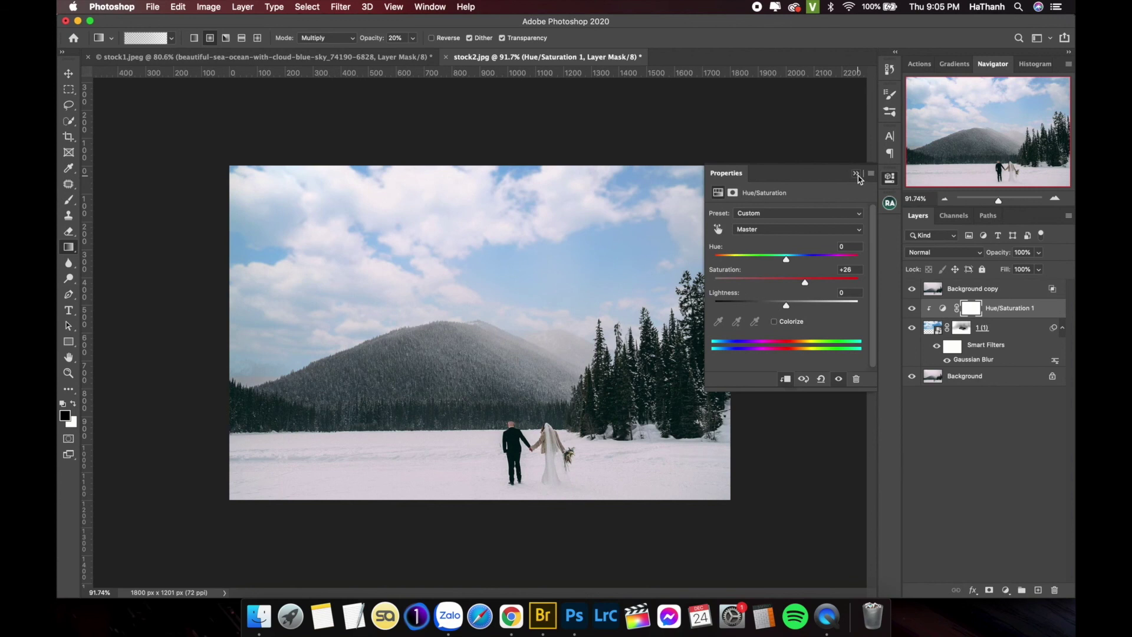
{"action": "left_click", "coordinate": [857, 176]}
{"action": "left_click", "coordinate": [912, 376], "text": "alt"}
{"action": "left_click", "coordinate": [913, 377], "text": "alt"}
{"action": "left_click", "coordinate": [913, 377], "text": "alt"}
{"action": "left_click", "coordinate": [912, 378], "text": "alt"}
{"action": "left_click", "coordinate": [912, 377], "text": "alt"}
{"action": "left_click", "coordinate": [912, 377], "text": "alt"}
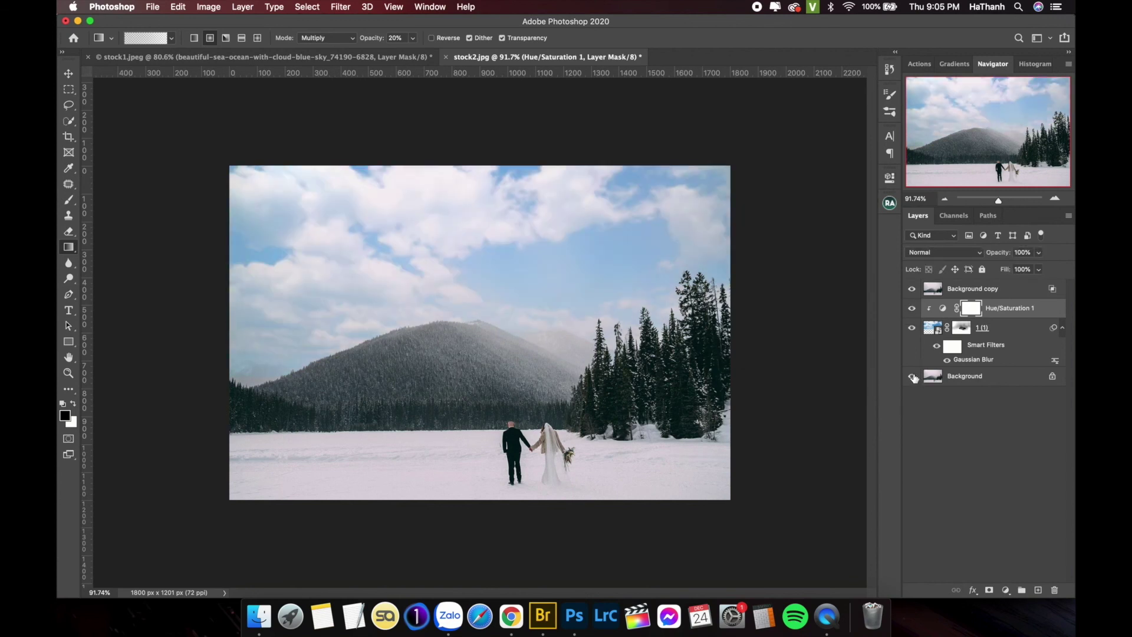
- Lower the cloud layer's opacity to 62% and compare the result with the original photo
{"action": "left_click", "coordinate": [1001, 330]}
{"action": "left_click_drag", "start_coordinate": [1004, 253], "coordinate": [1001, 253]}
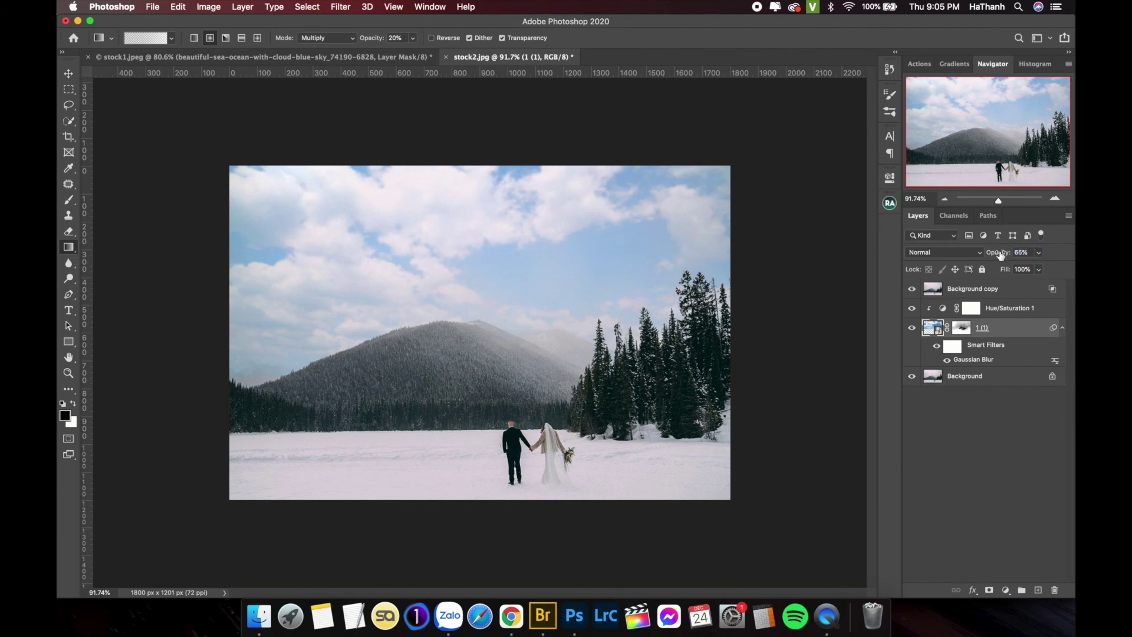
{"action": "left_click", "coordinate": [915, 378], "text": "alt"}
{"action": "left_click", "coordinate": [912, 377], "text": "alt"}
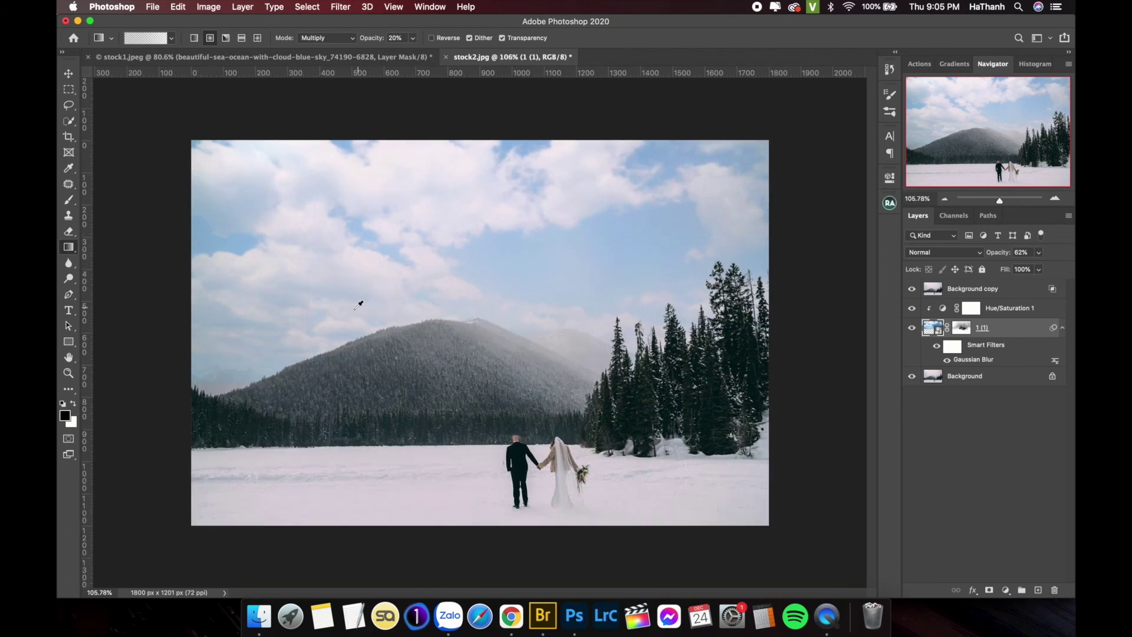
- Check the sky blend around the trees and mountain, and make the cloud layer's mask the editing target
{"action": "scroll", "coordinate": [404, 288], "scroll_direction": "up", "scroll_amount": 5}
{"action": "left_click_drag", "start_coordinate": [696, 330], "coordinate": [556, 334]}
{"action": "scroll", "coordinate": [599, 288], "scroll_direction": "down", "scroll_amount": 3}
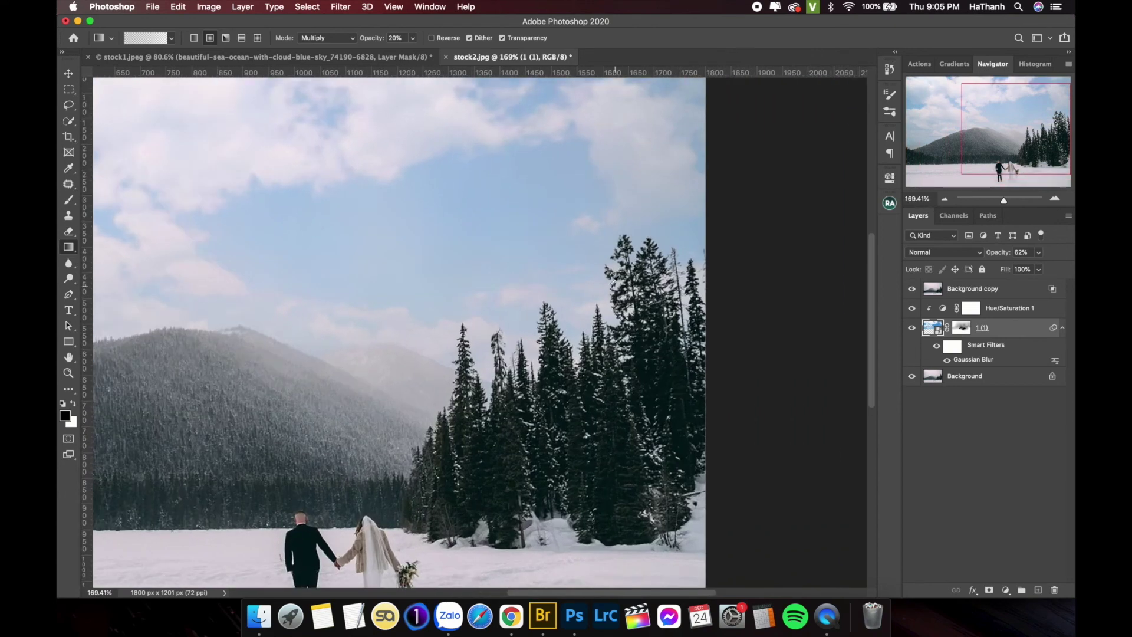
{"action": "scroll", "coordinate": [300, 341], "scroll_direction": "up", "scroll_amount": 1}
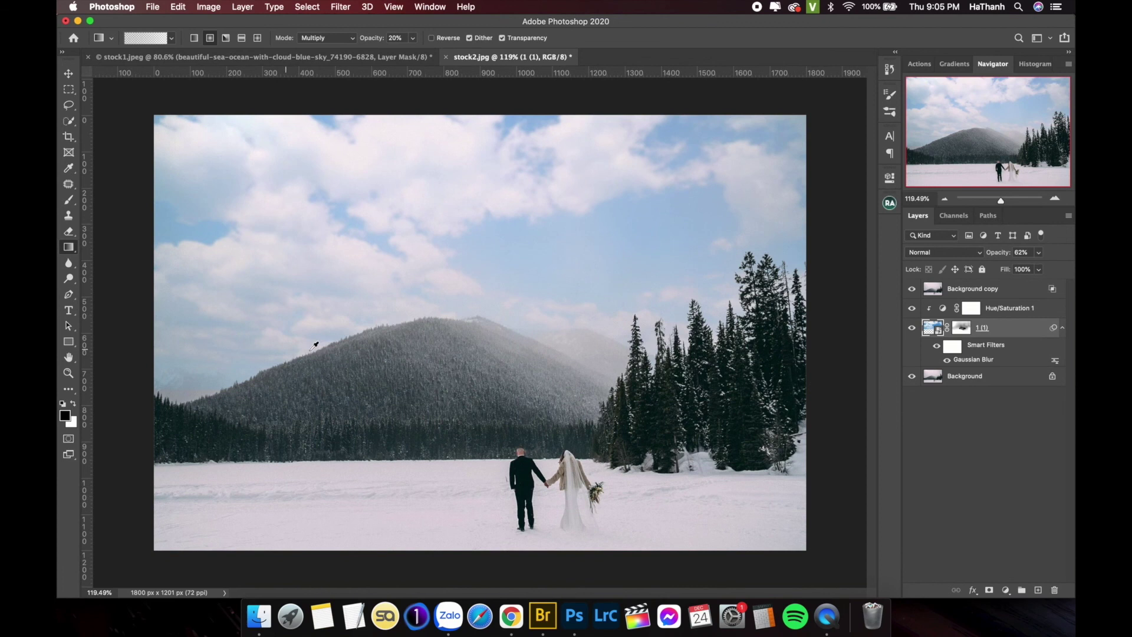
{"action": "left_click", "coordinate": [954, 327]}
{"action": "scroll", "coordinate": [472, 336], "scroll_direction": "down", "scroll_amount": 2}
{"action": "scroll", "coordinate": [472, 336], "scroll_direction": "up", "scroll_amount": 2}
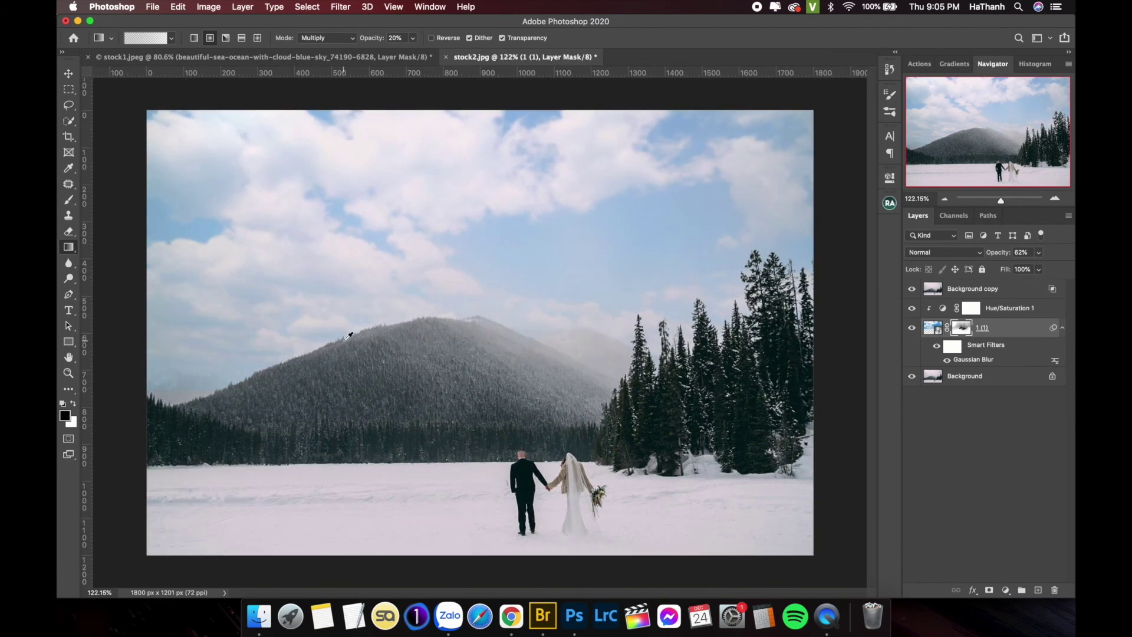